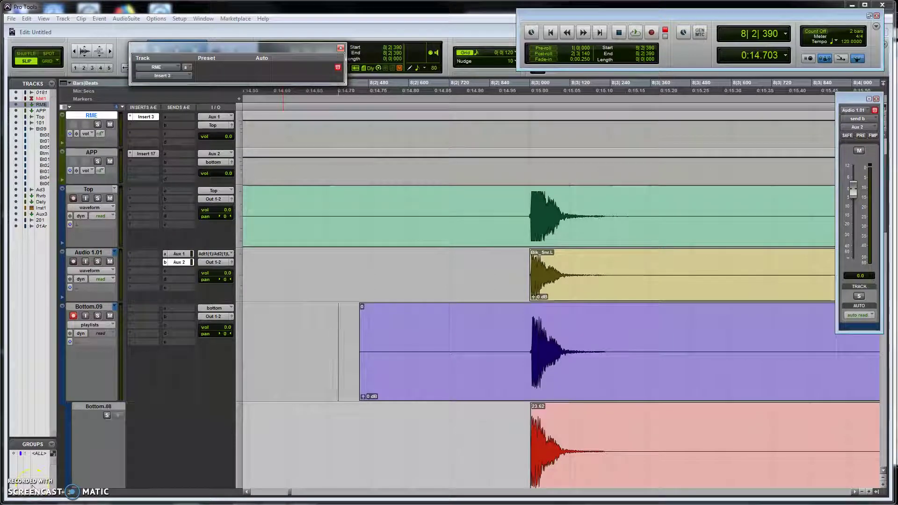
click(359, 265)
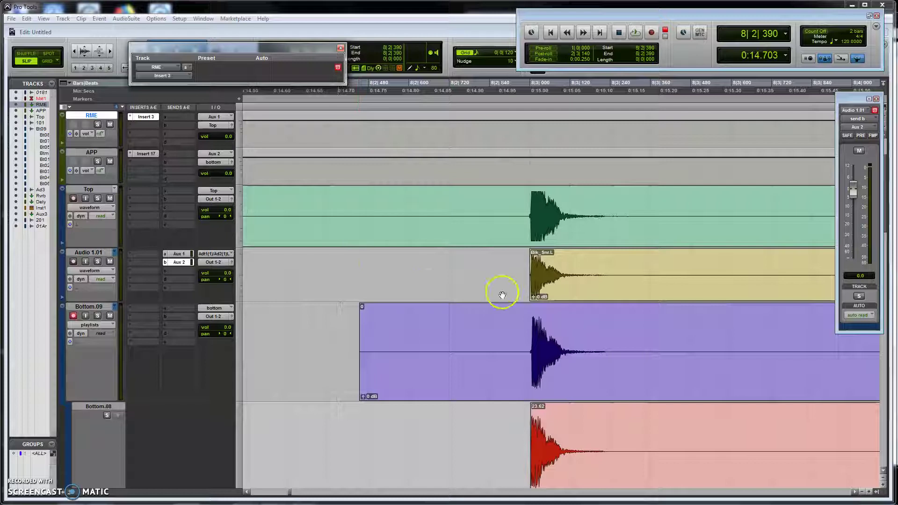
click(512, 191)
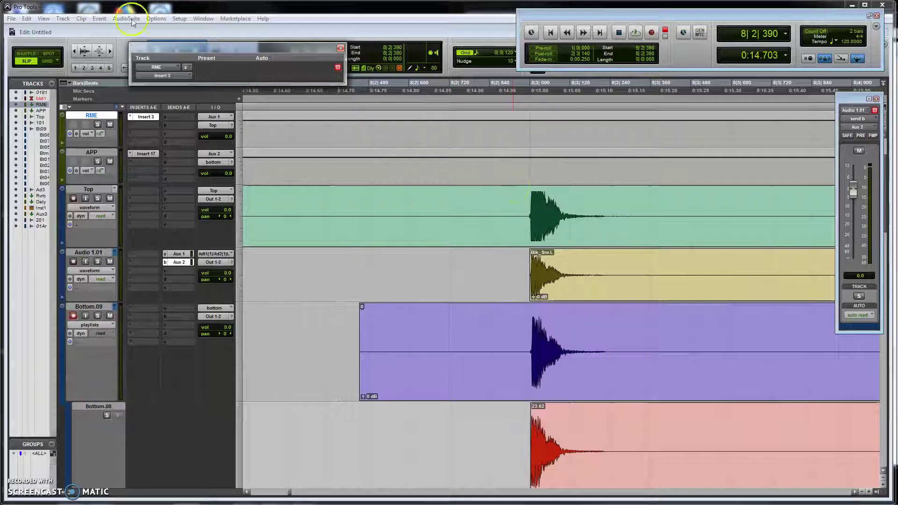
Step: Open the I/O Setup and examine the hardware insert delay values for insert channels 3–6 and 17–18
click(180, 20)
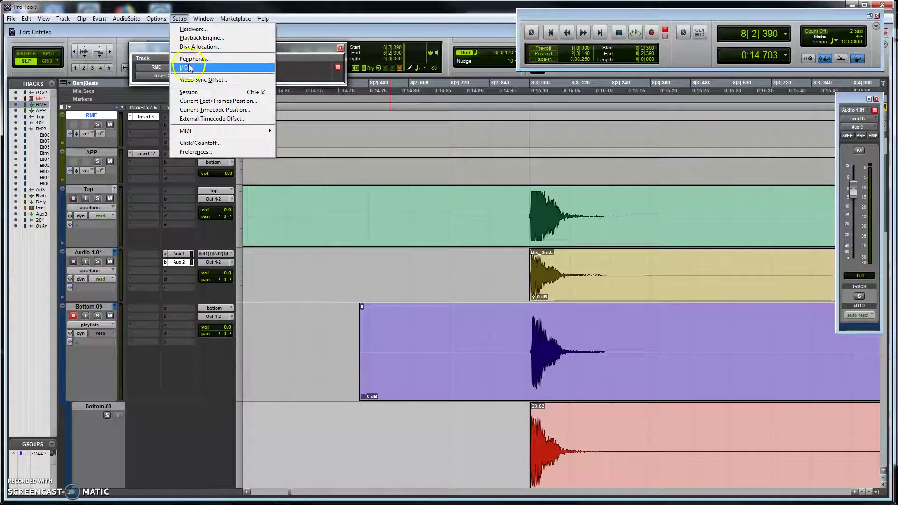
click(188, 69)
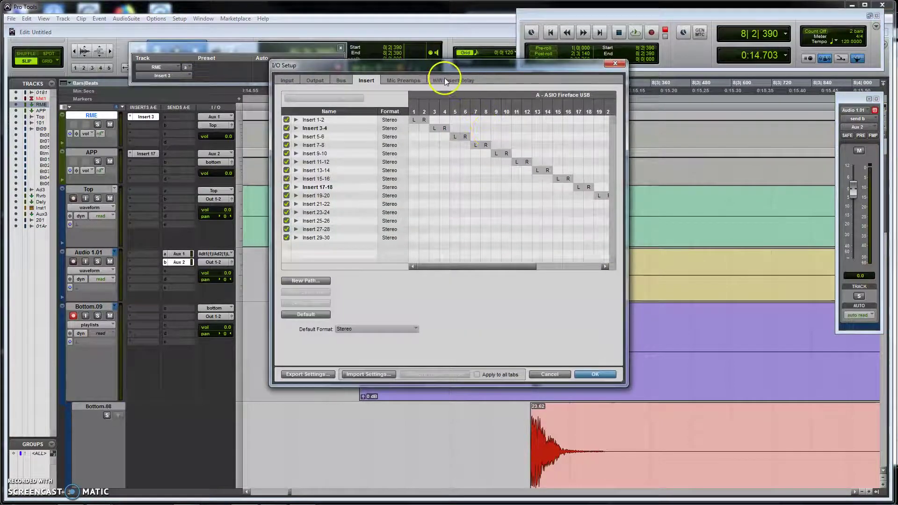
click(430, 80)
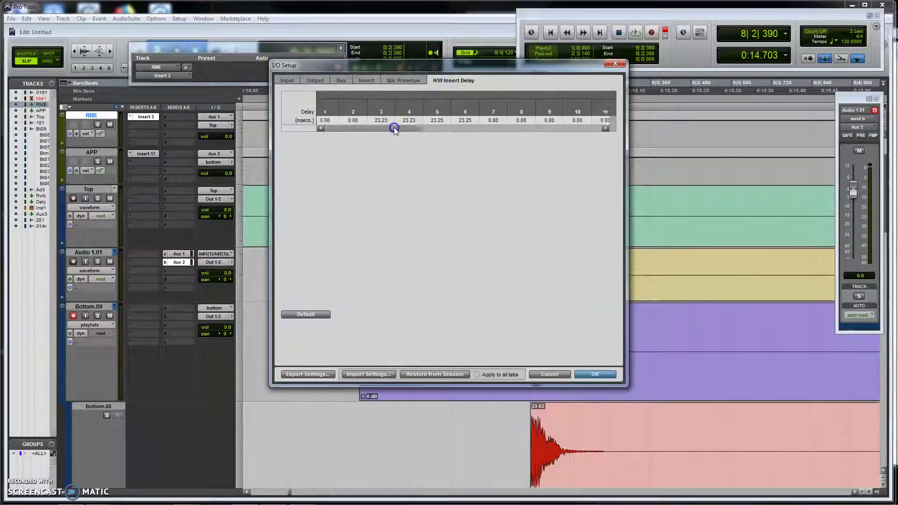
click(380, 128)
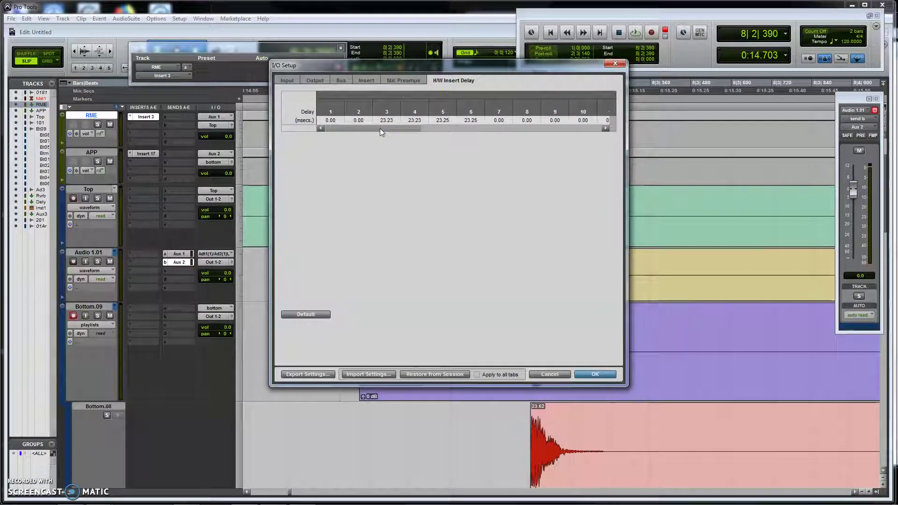
click(383, 124)
drag(383, 129, 502, 134)
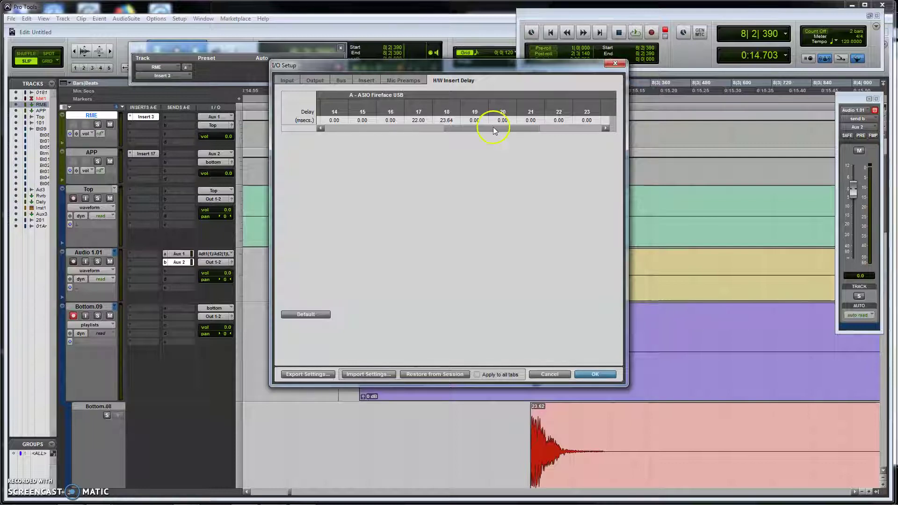
drag(493, 129, 491, 127)
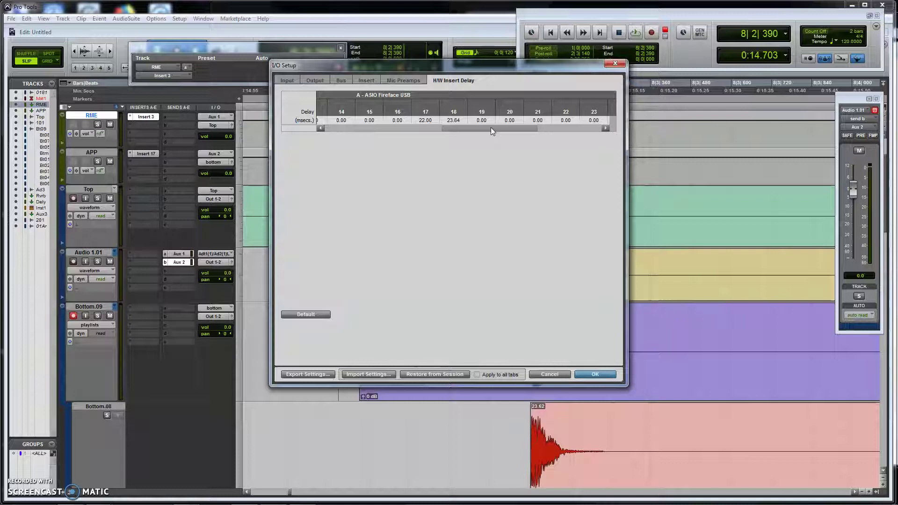
Step: Review the insert, output and input path assignments of the ASIO Fireface USB interface, and close the I/O Setup
click(364, 82)
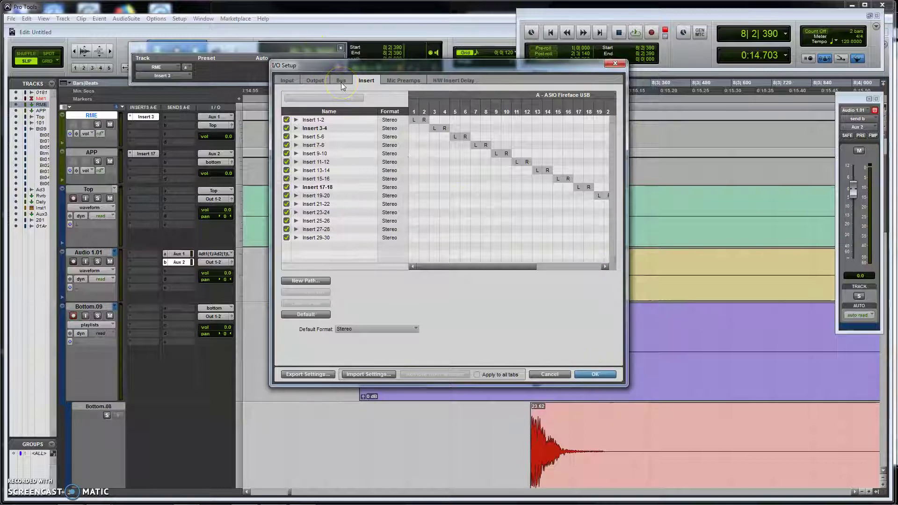
click(323, 80)
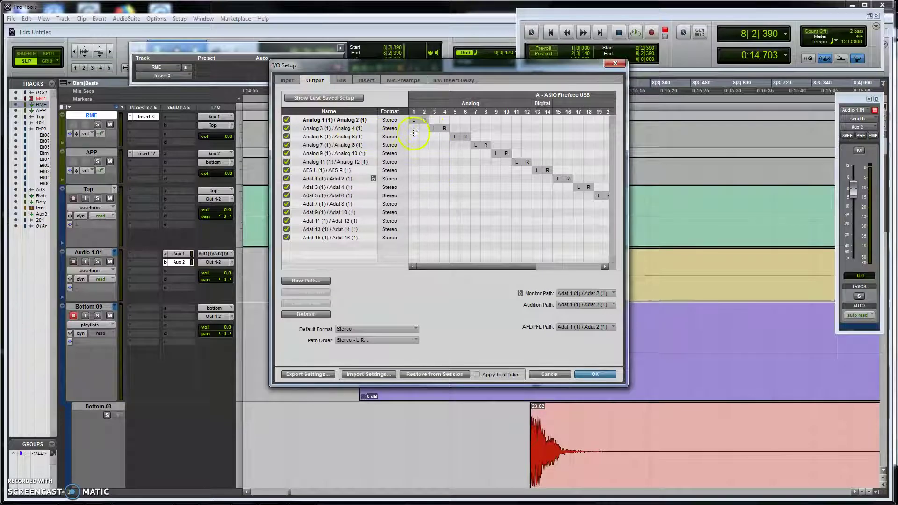
click(434, 130)
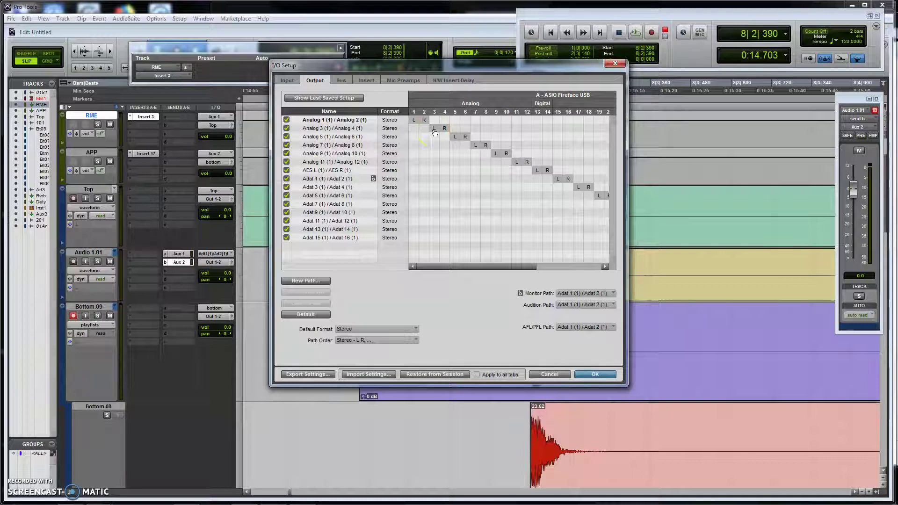
click(287, 80)
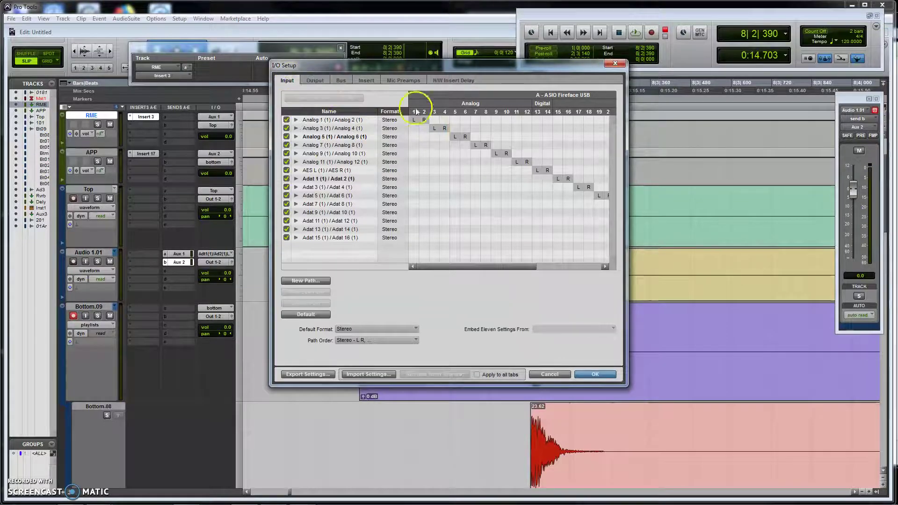
click(448, 134)
click(585, 370)
click(586, 372)
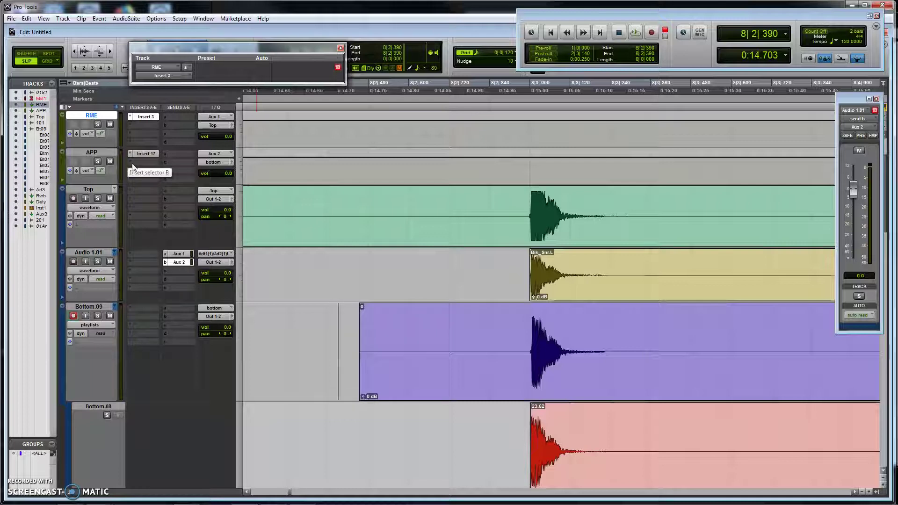
Step: Open the Fireface USB Settings, examine the available buffer sizes, and confirm 1024 Samples
mouse_move(537, 496)
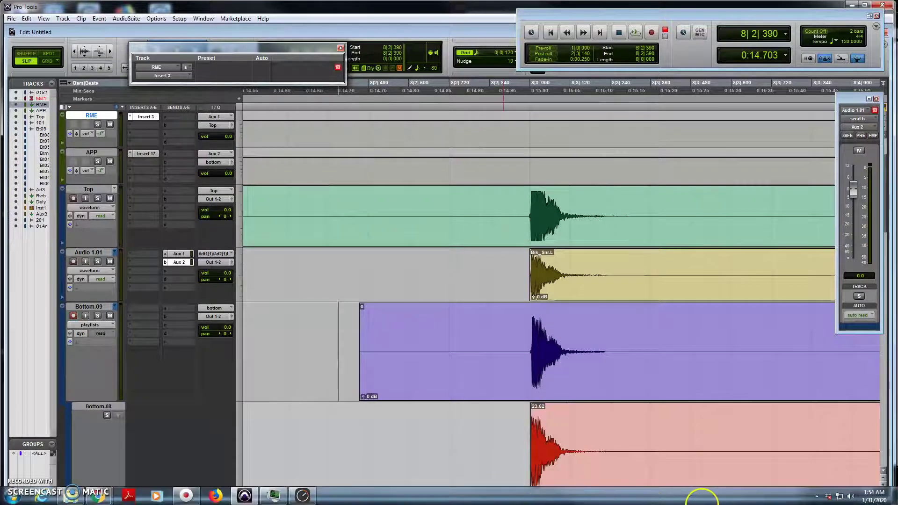
click(817, 496)
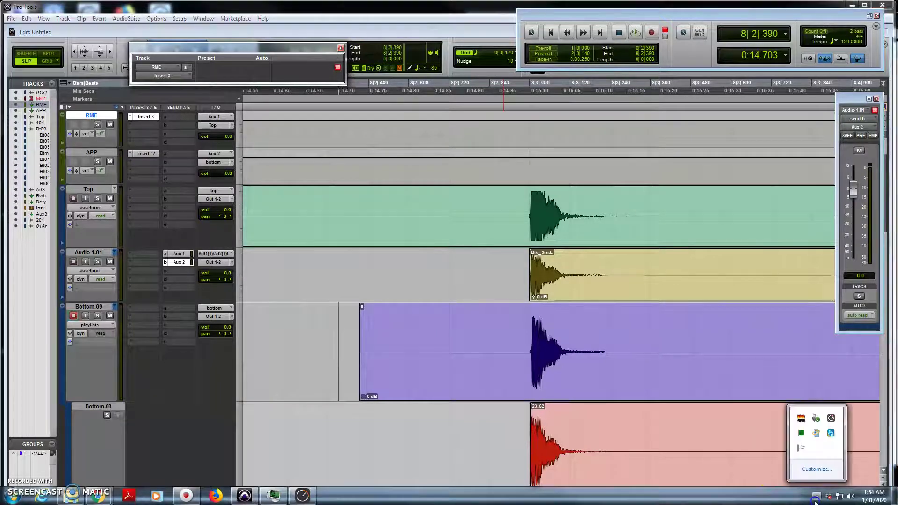
click(801, 419)
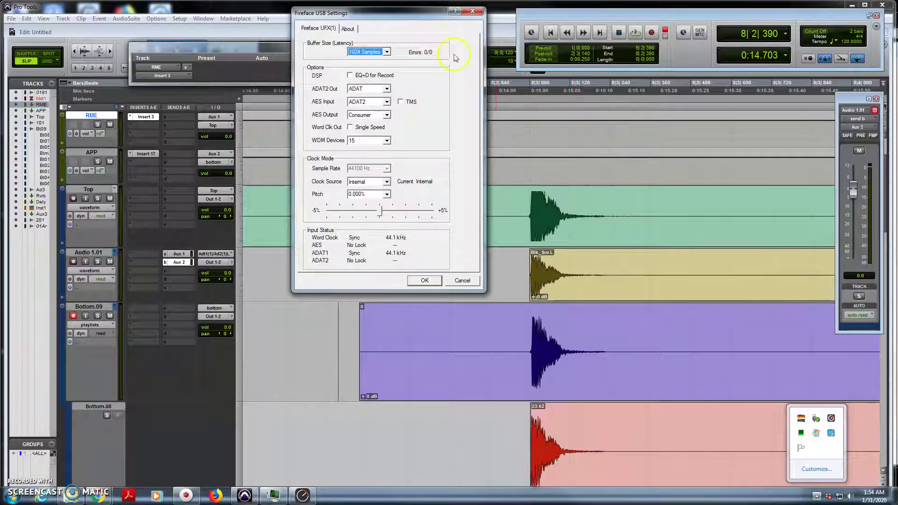
click(388, 53)
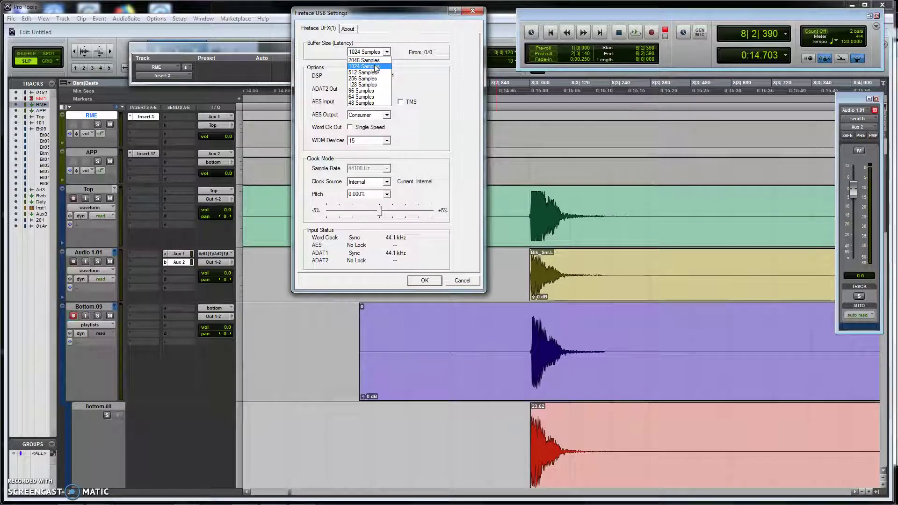
click(374, 98)
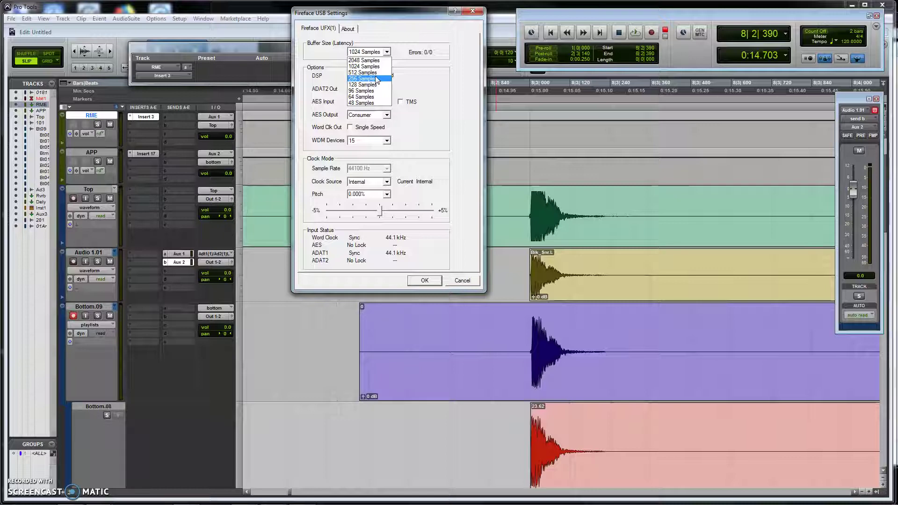
click(366, 97)
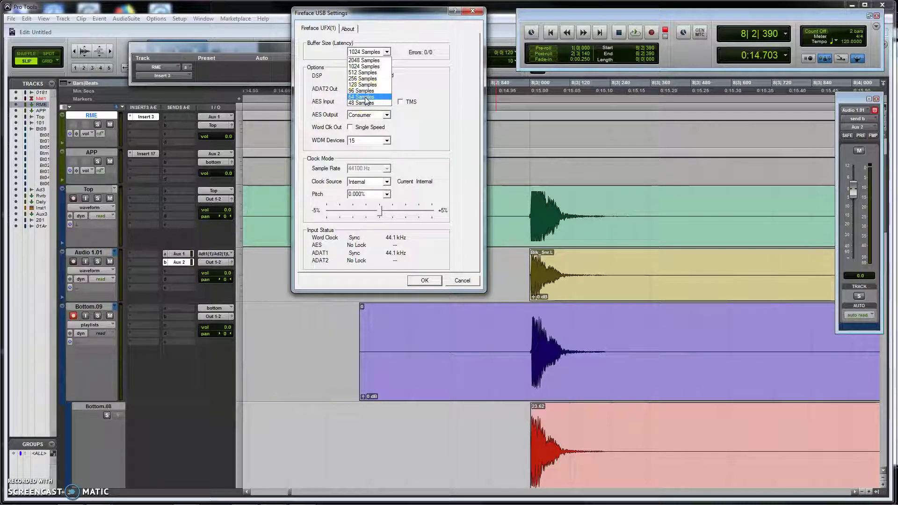
click(368, 67)
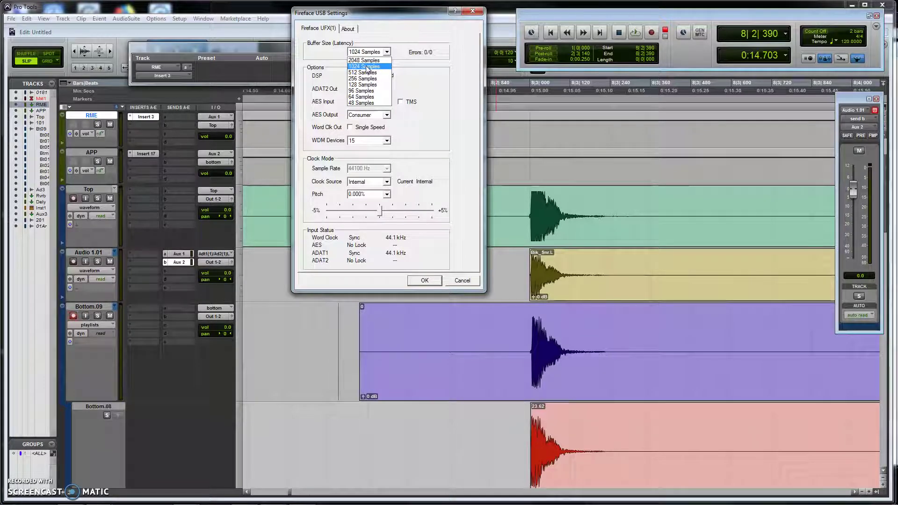
click(365, 67)
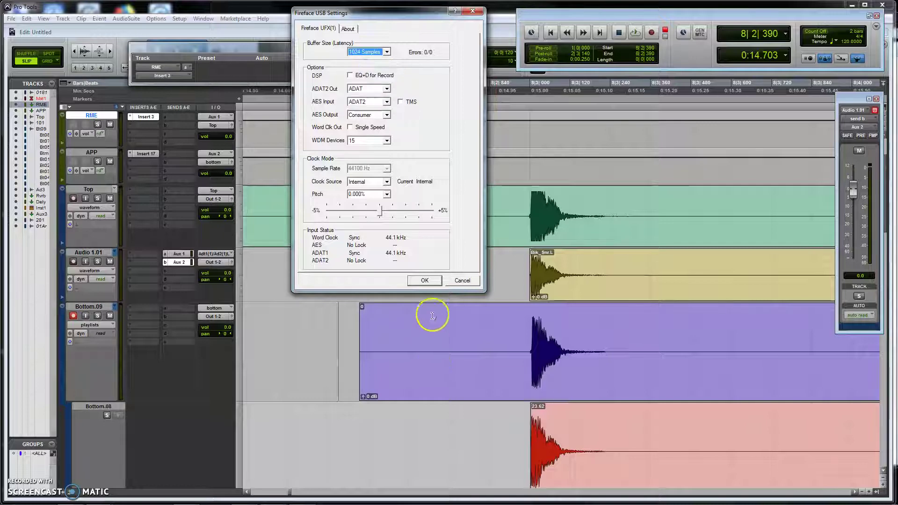
click(429, 283)
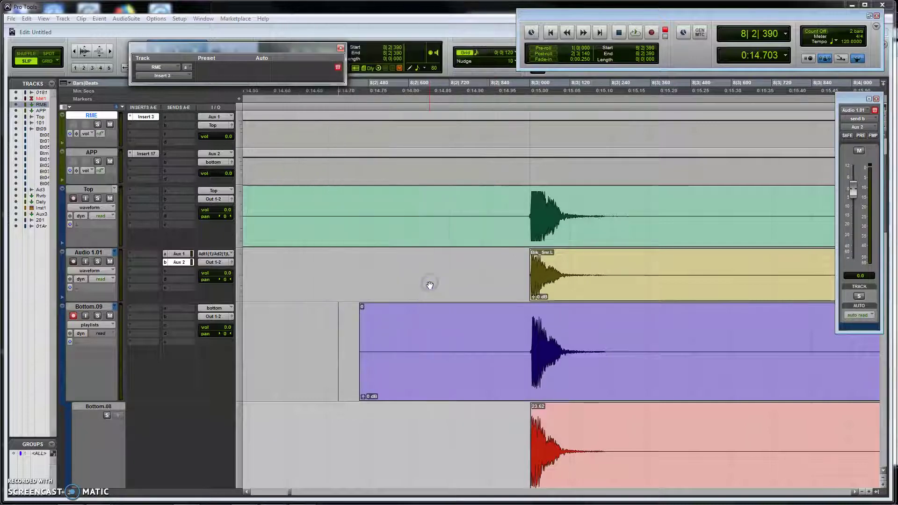
Step: Select the Top track and its recorded clip, followed by the Bottom.09 track
click(468, 258)
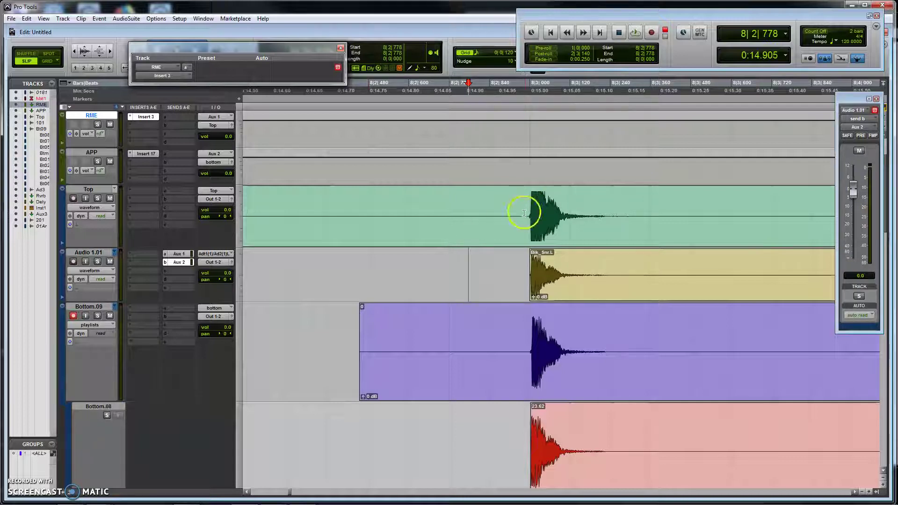
click(91, 190)
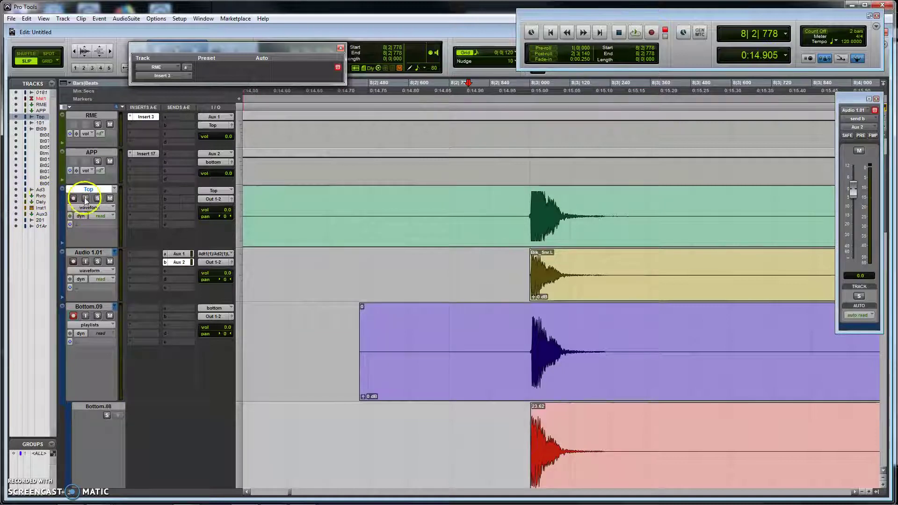
click(450, 228)
click(450, 227)
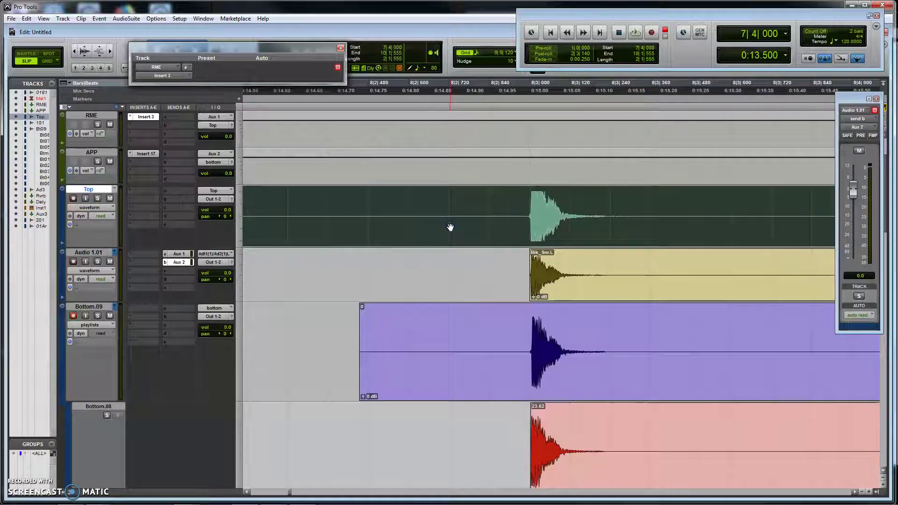
click(527, 240)
click(541, 279)
click(99, 303)
click(95, 306)
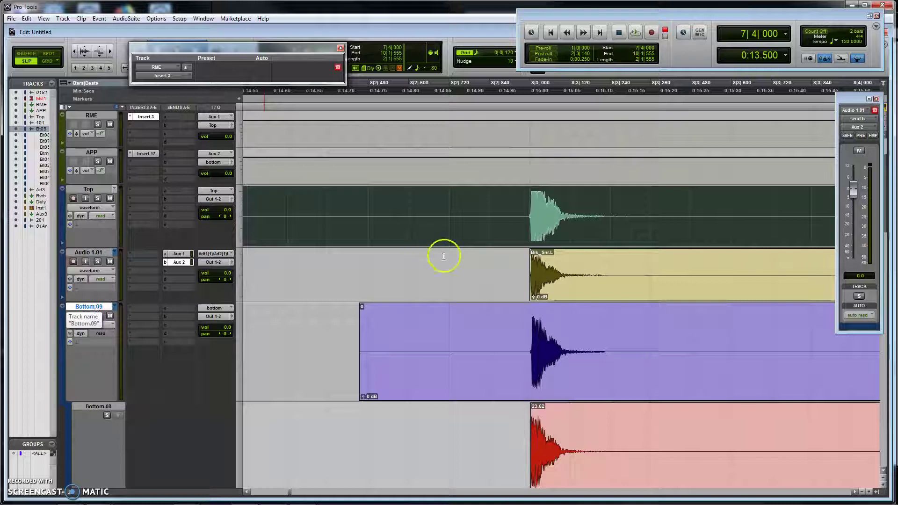
Step: Highlight the three source clips on the Audio 1.01 track and clear the selection
key(r)
key(r)
key(ctrl+[)
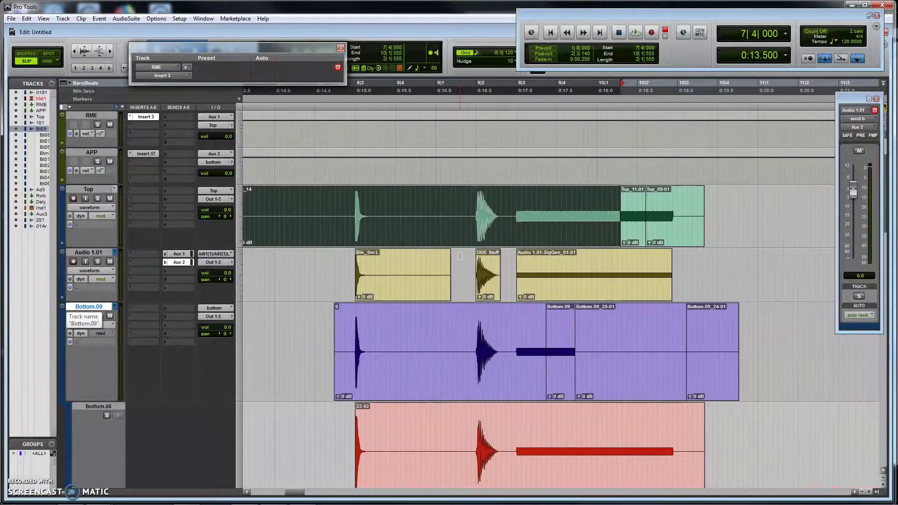
click(350, 264)
drag(348, 264, 684, 265)
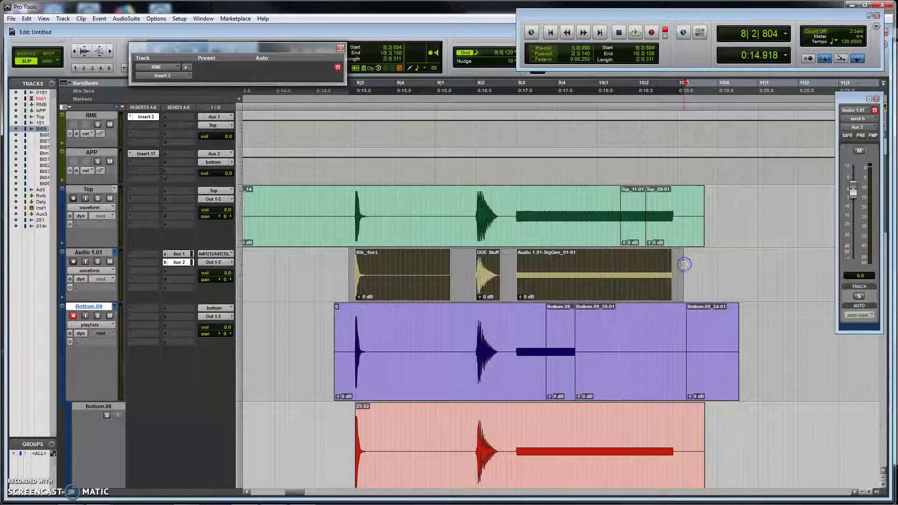
click(306, 269)
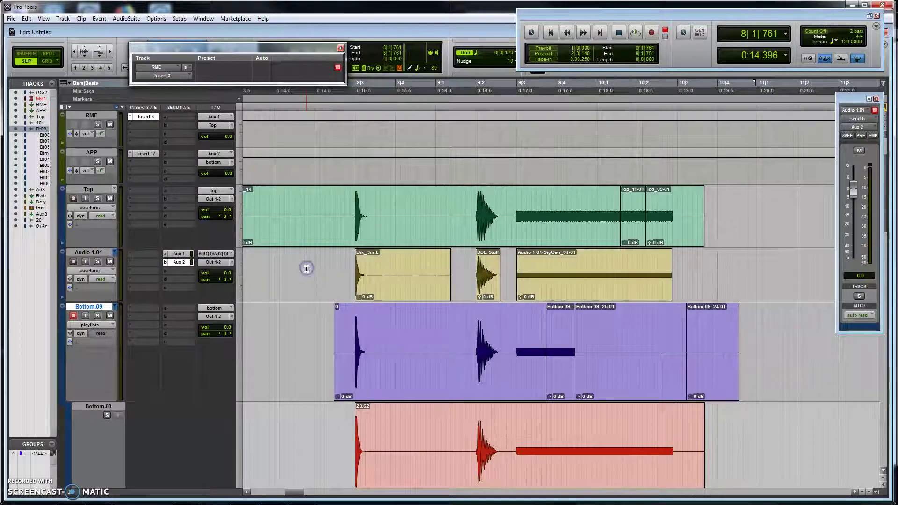
Step: Examine the start of the snare hit up close to compare its timing on the Top, Audio 1.01, Bottom.09 and Bottom.08 waveforms
key(t)
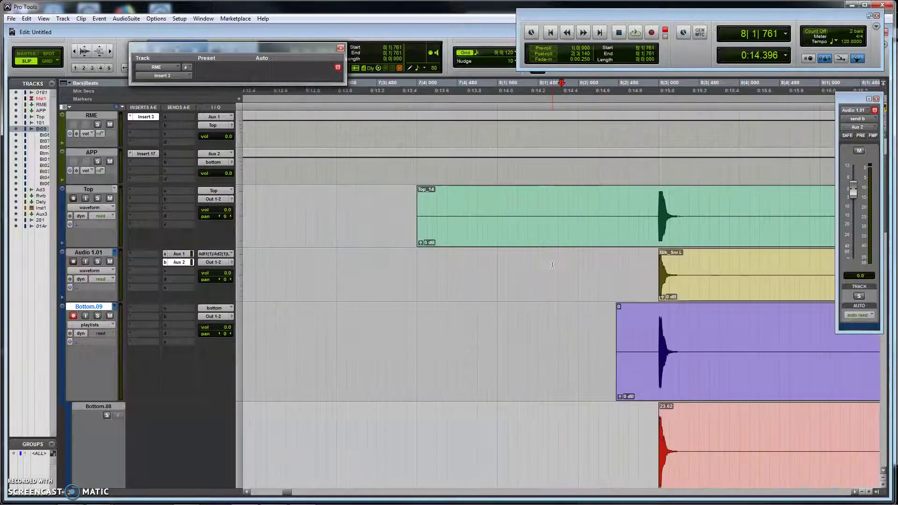
scroll(553, 265, right, 2)
key(t)
scroll(553, 264, right, 5)
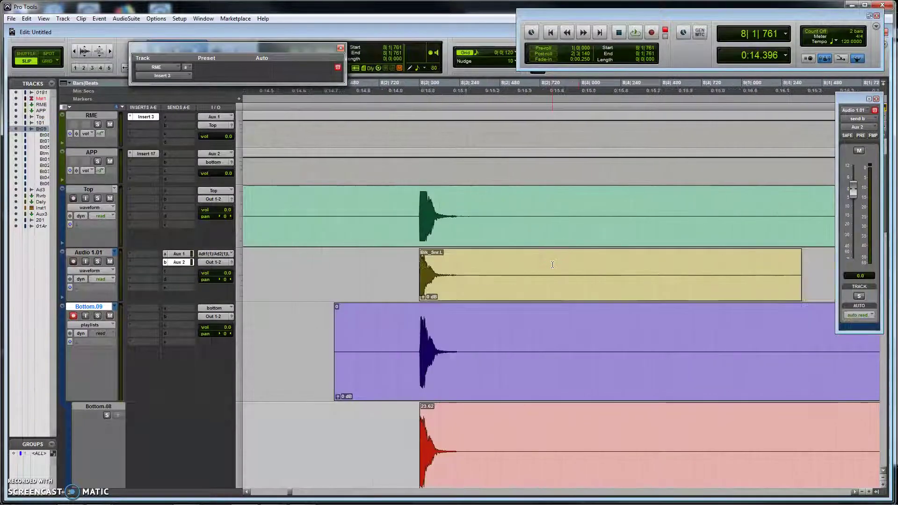
click(402, 265)
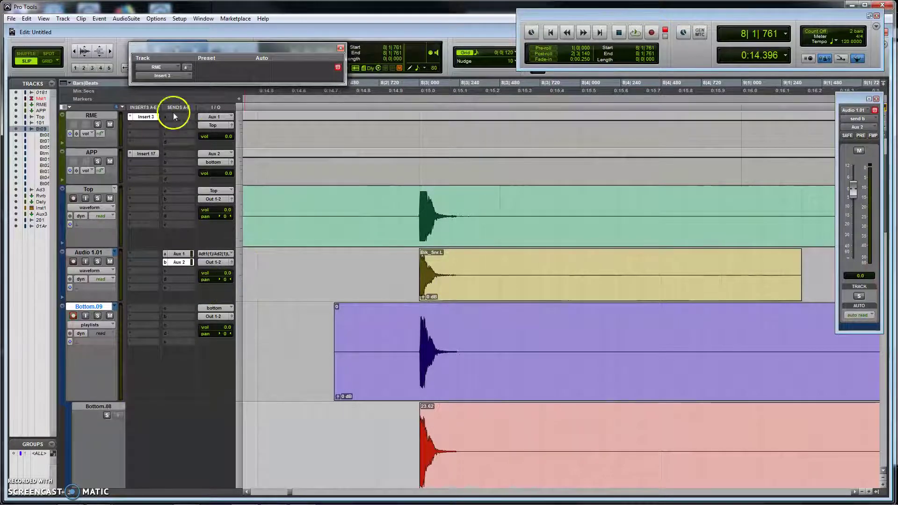
click(302, 265)
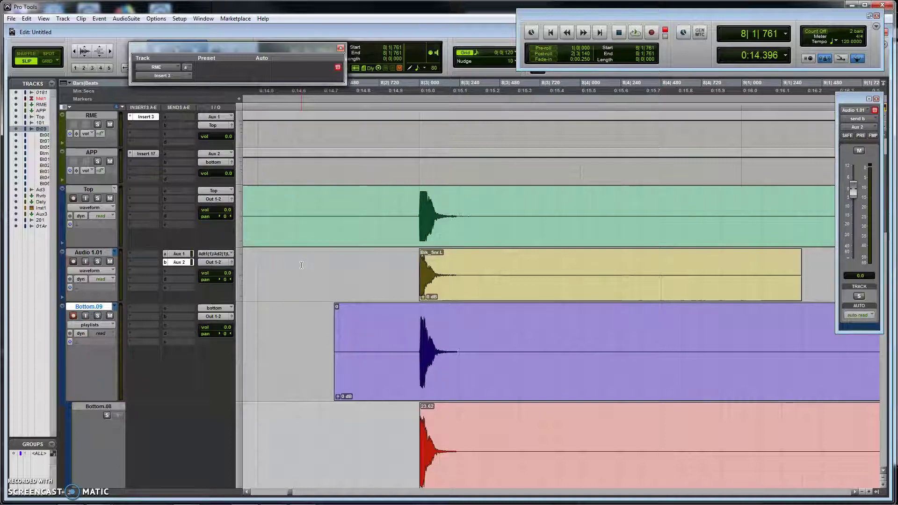
click(517, 286)
click(406, 88)
key(t)
key(t)
key(t)
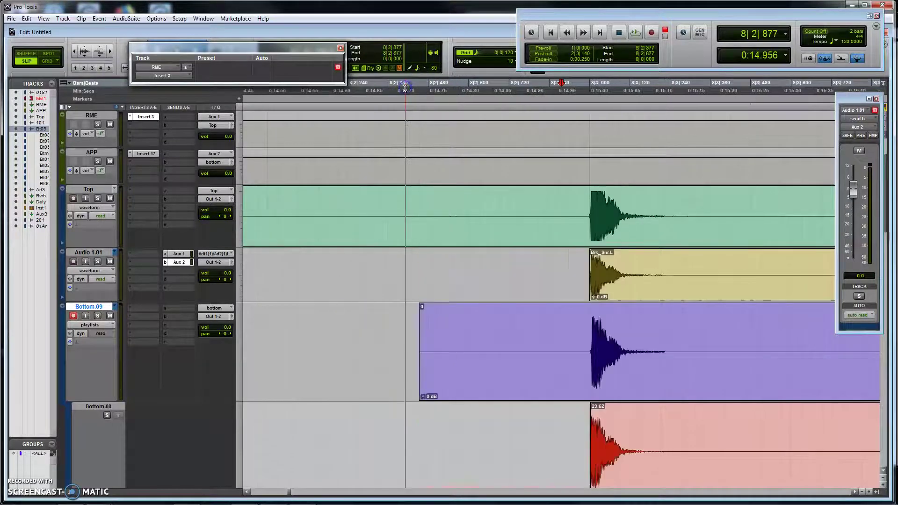
scroll(503, 181, right, 2)
key(ctrl+bracketright)
key(ctrl+bracketright)
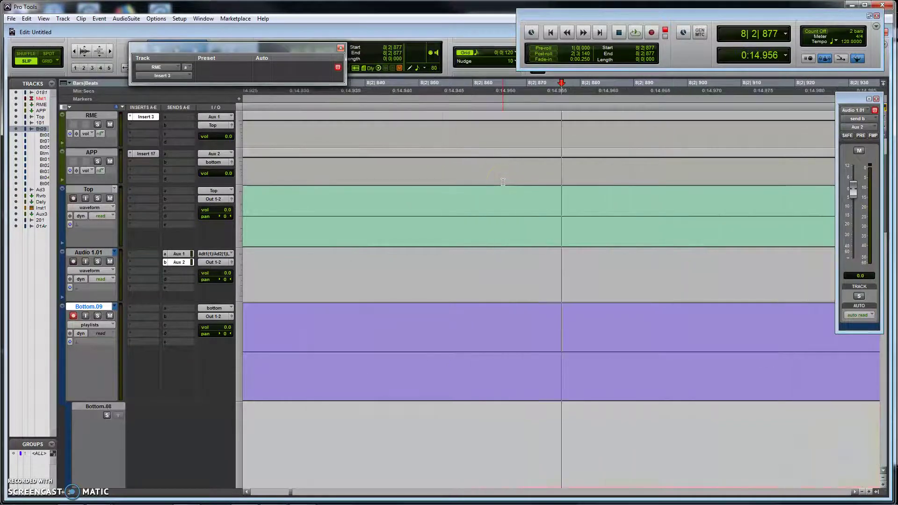
key(ctrl+bracketright)
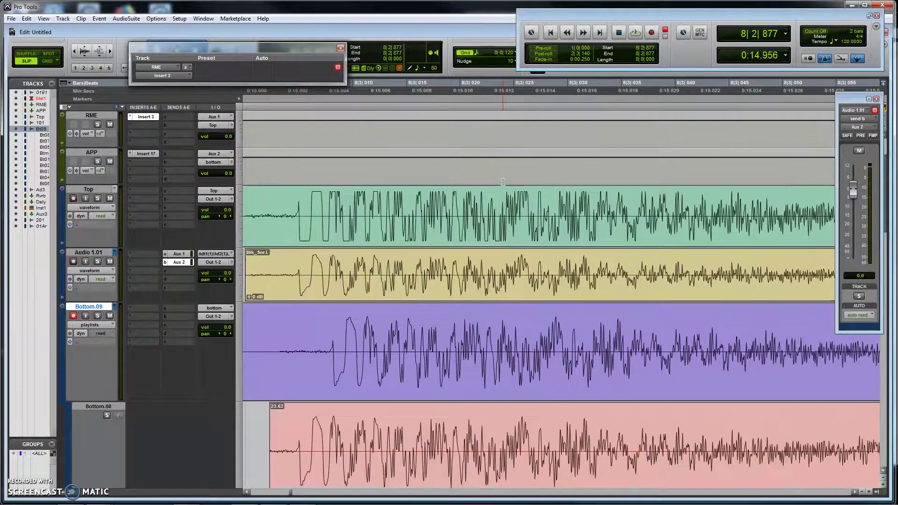
Step: Inspect the snare's first transient across the tracks and select the Bik_Snr.L clip on Audio 1.01
scroll(502, 181, left, 2)
key(ctrl+bracketright)
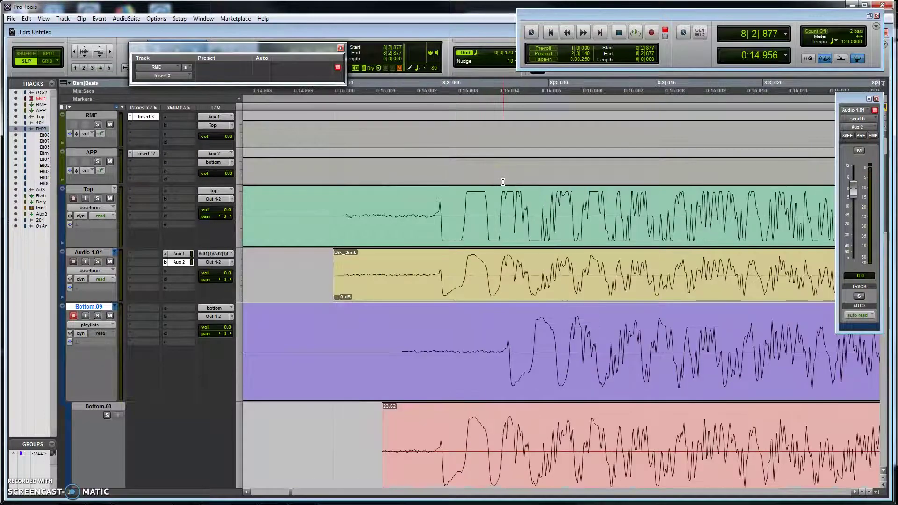
click(436, 285)
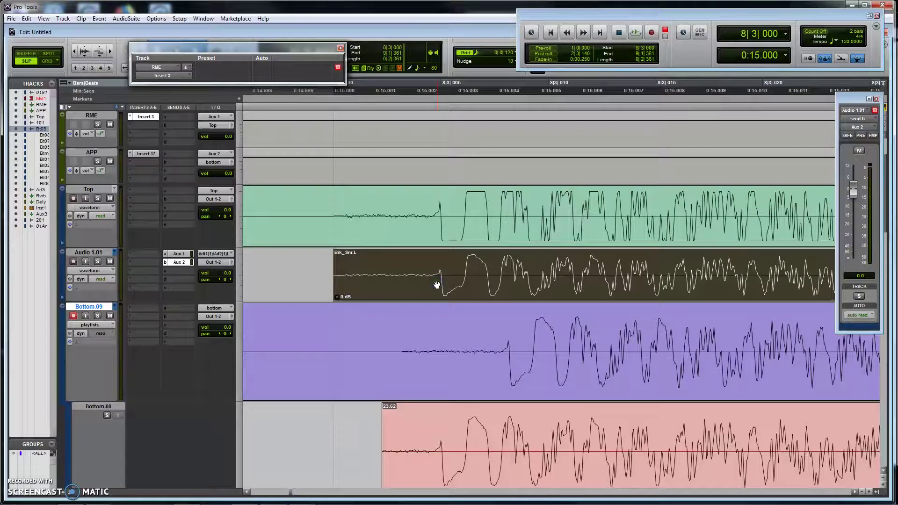
Step: Solo the Audio 1.01 track, place the playback cursor just before the snare hit, and audition the source clips
key(ctrl+bracketleft)
key(ctrl+bracketleft)
key(ctrl+bracketleft)
key(ctrl+bracketleft)
key(ctrl+bracketleft)
scroll(613, 267, right, 2)
click(97, 262)
click(396, 89)
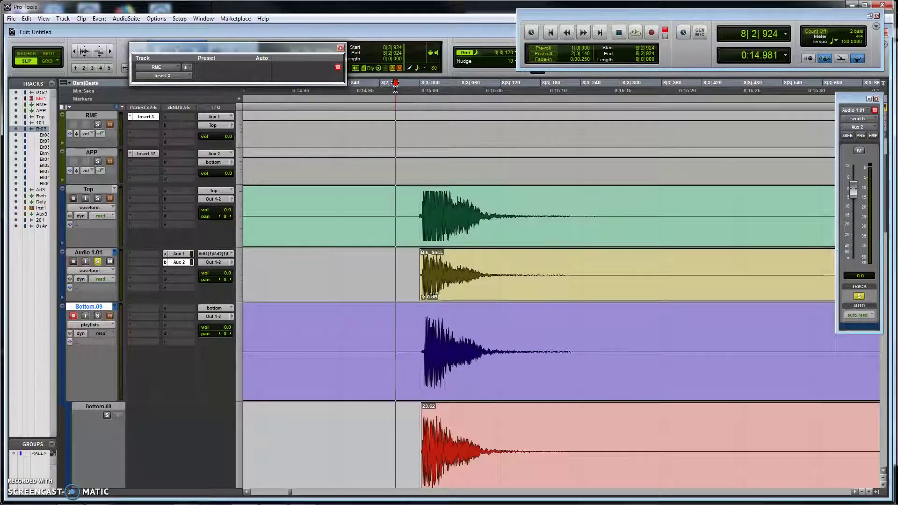
key(r)
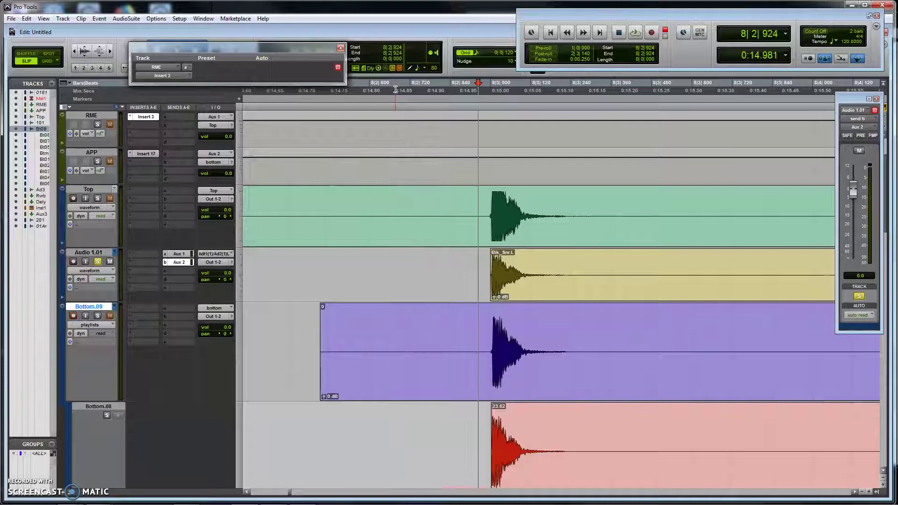
key(ctrl+bracketleft)
key(ctrl+bracketleft)
key(ctrl+bracketleft)
key(ctrl+bracketleft)
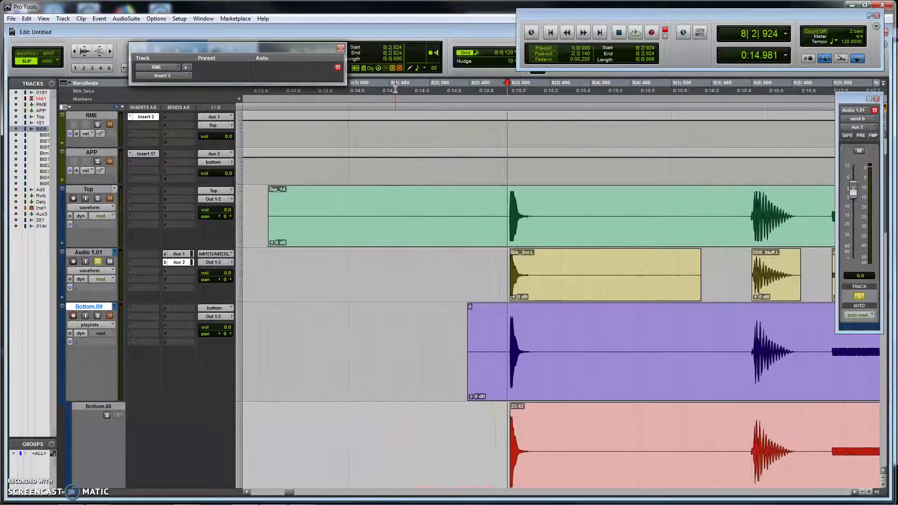
key(space)
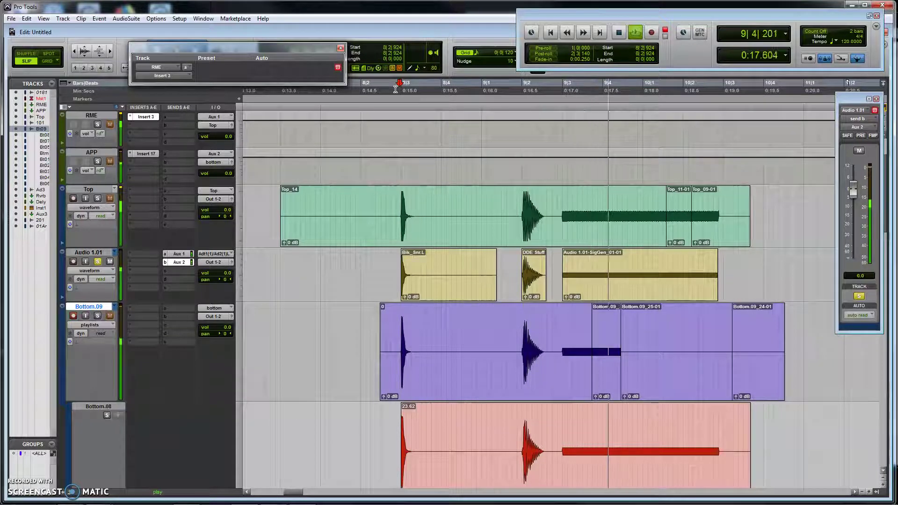
key(space)
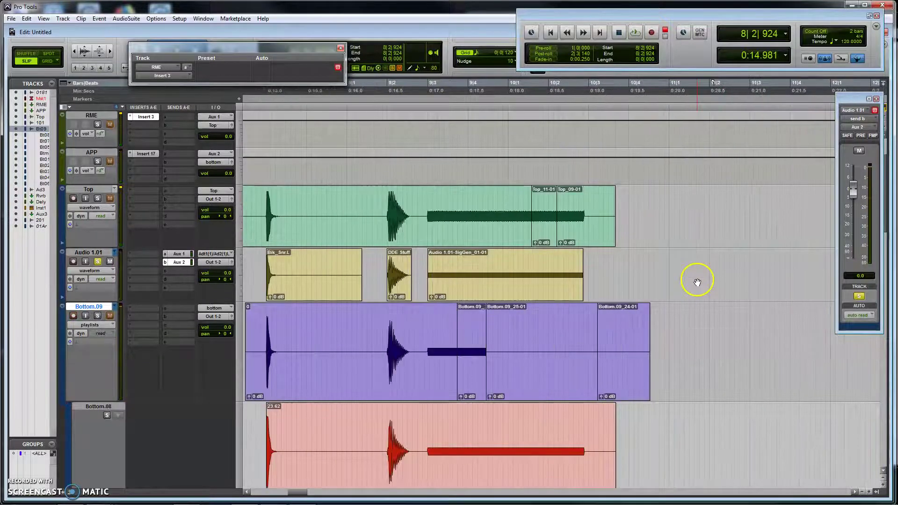
Step: Select an empty range after the last Audio 1.01 clip and open the AudioSuite Signal Generator
drag(647, 268, 750, 276)
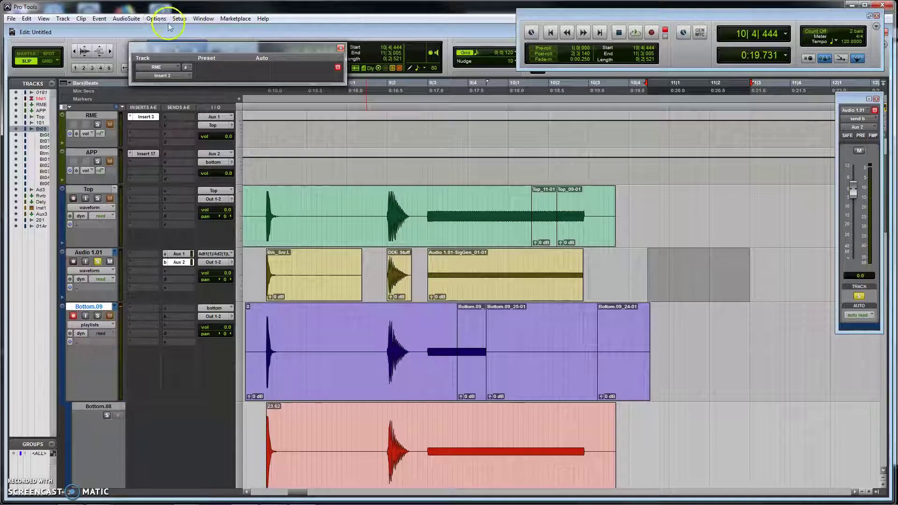
click(127, 20)
mouse_move(135, 137)
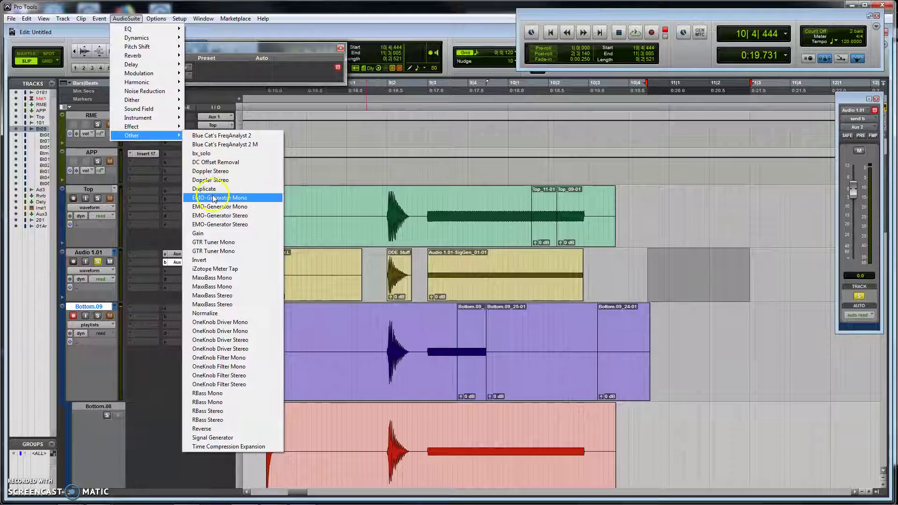
click(238, 438)
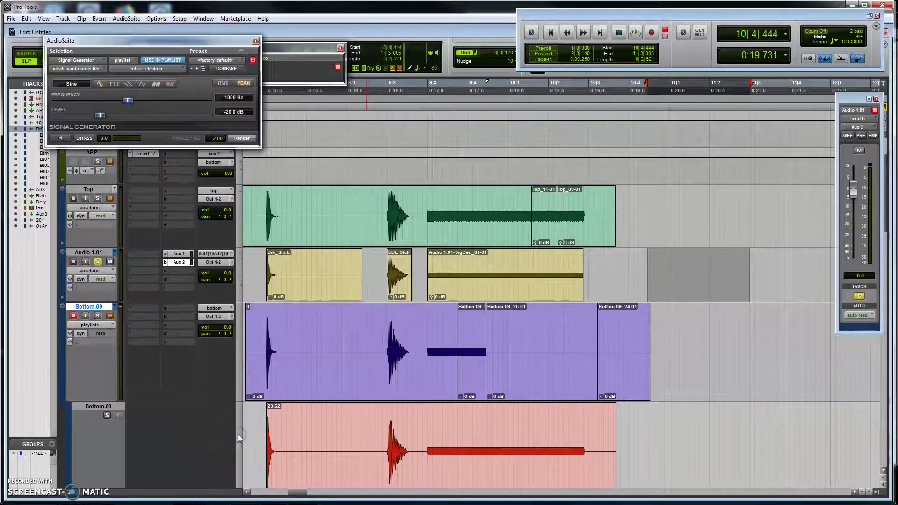
Step: Preview a square wave, set its frequency to 233 Hz, and render it into the selected range
click(115, 84)
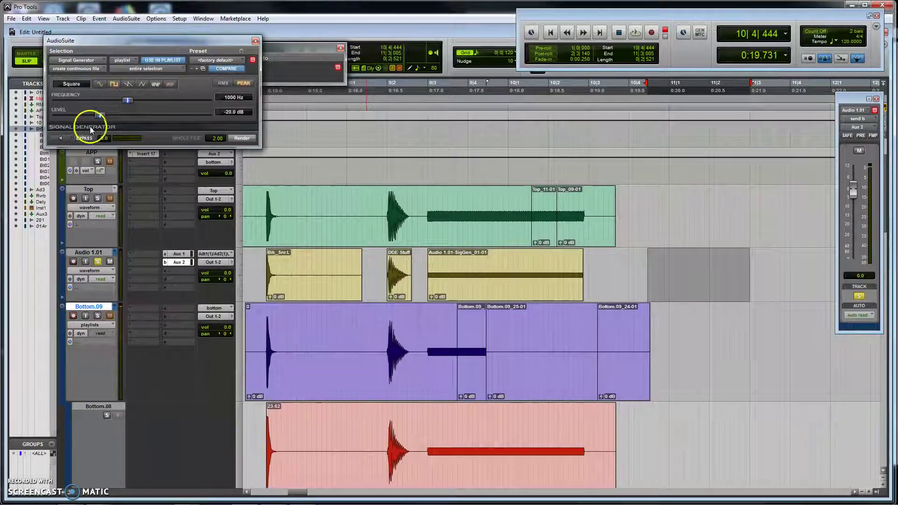
click(62, 138)
click(109, 112)
drag(128, 102, 83, 108)
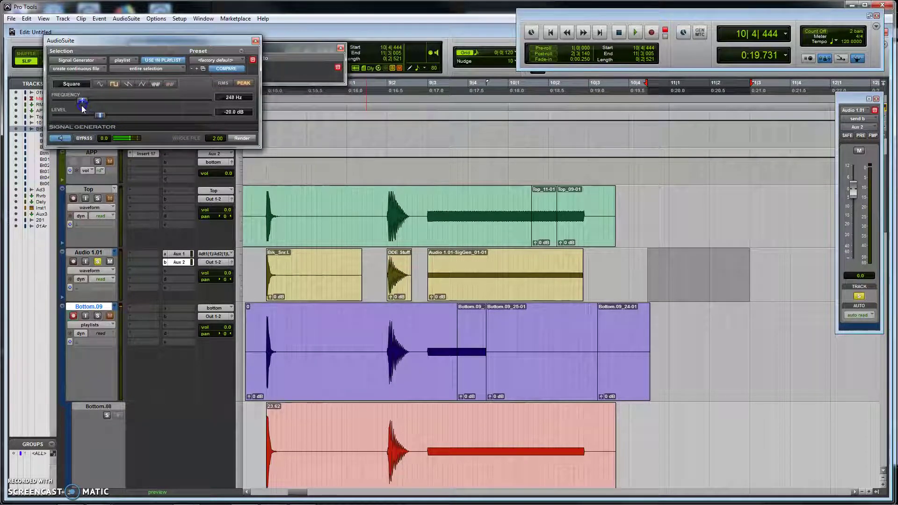
click(238, 139)
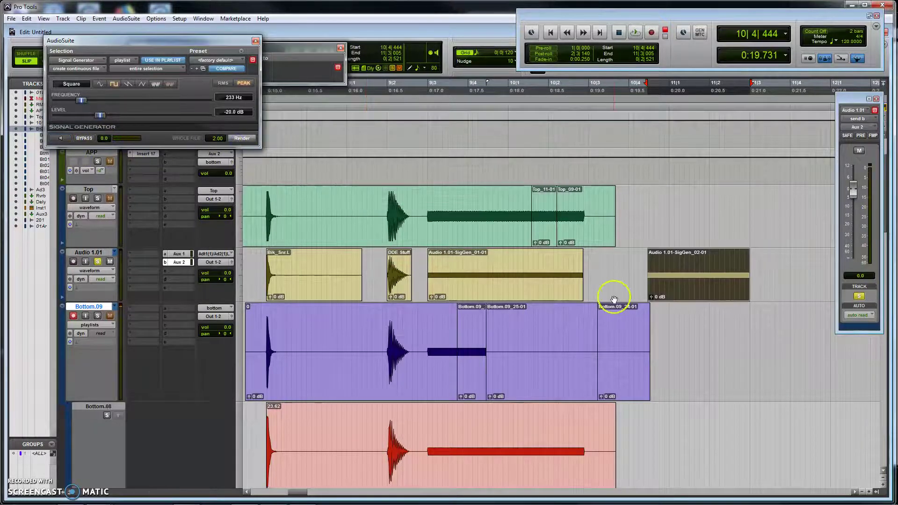
Step: Close the Signal Generator and delete the newly rendered clip from the Audio 1.01 track
click(761, 267)
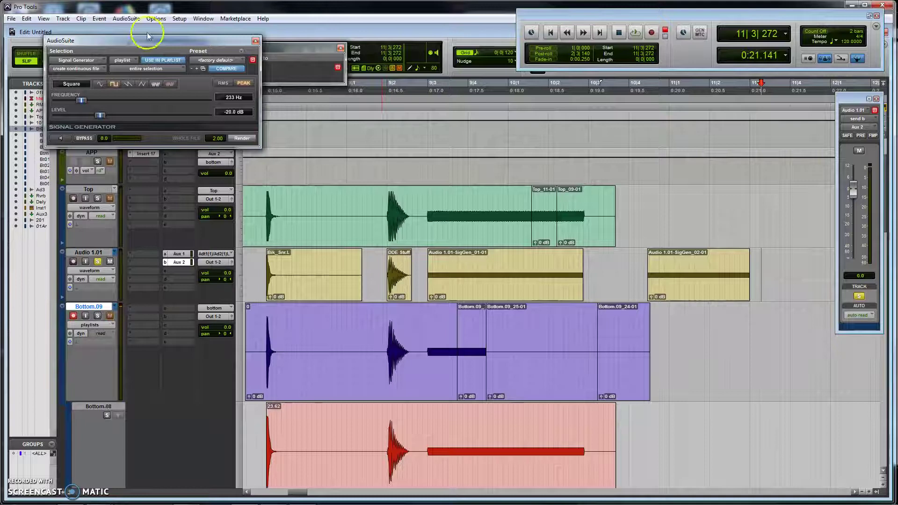
click(255, 41)
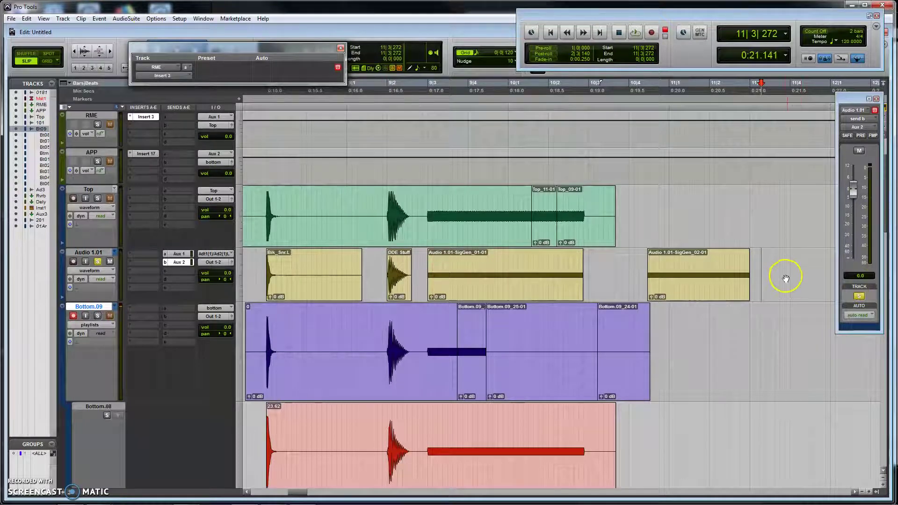
drag(785, 274, 620, 263)
key(Delete)
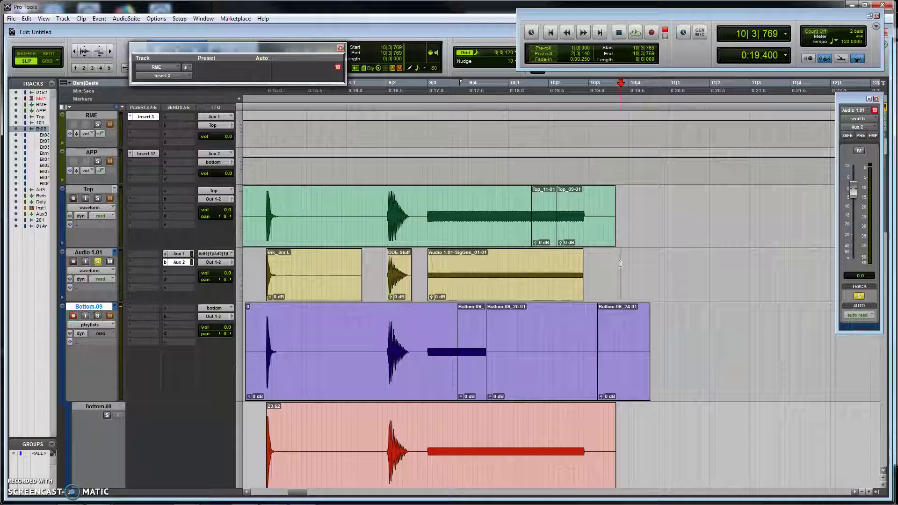
Step: Enlarge the waveform display and select one square-wave cycle across the Top and Audio 1.01 tracks to compare their alignment
scroll(569, 266, up, 6)
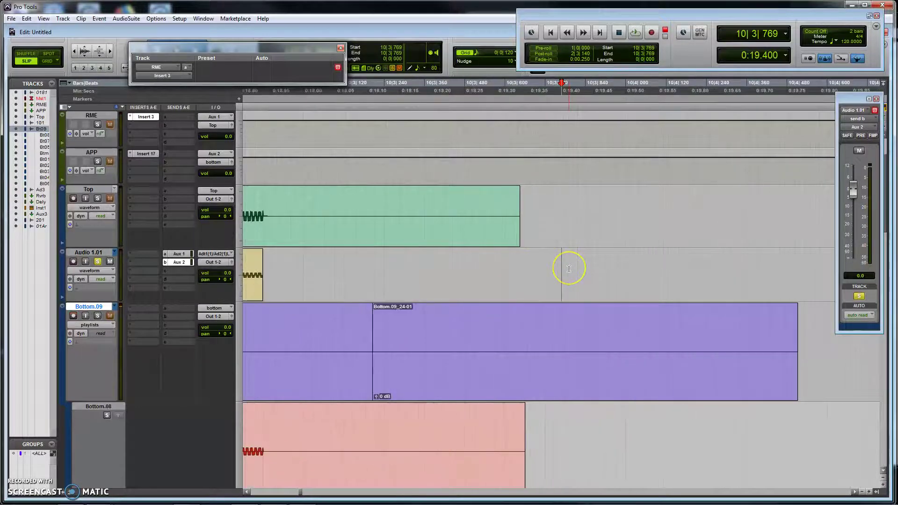
scroll(569, 269, up, 4)
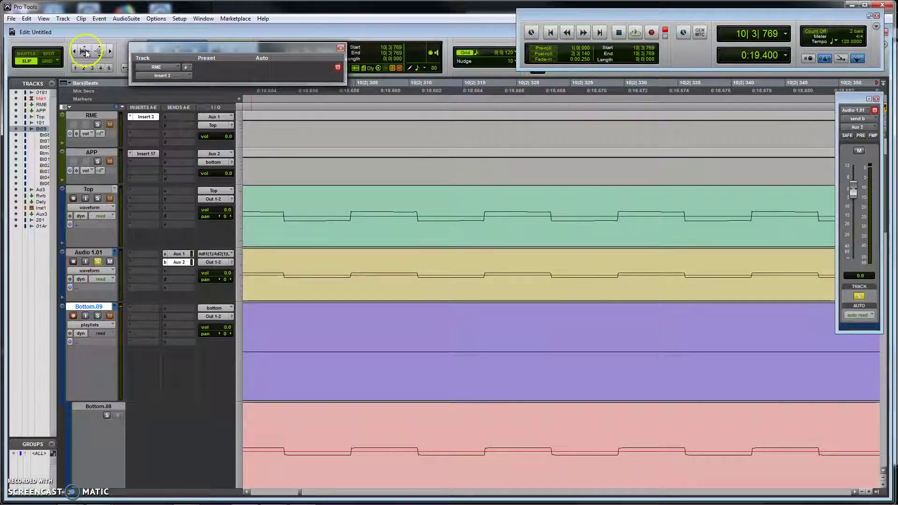
mouse_move(85, 51)
mouse_down()
mouse_move(82, 70)
mouse_move(89, 38)
mouse_up()
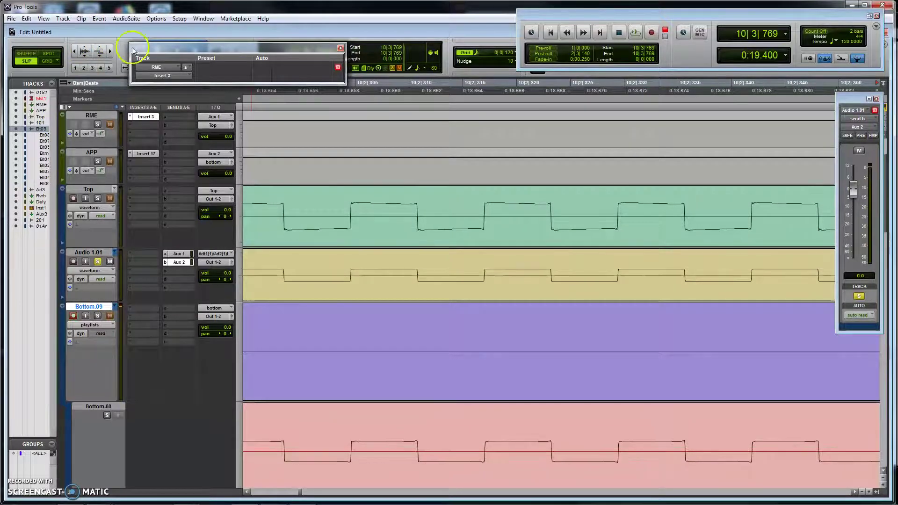
click(488, 210)
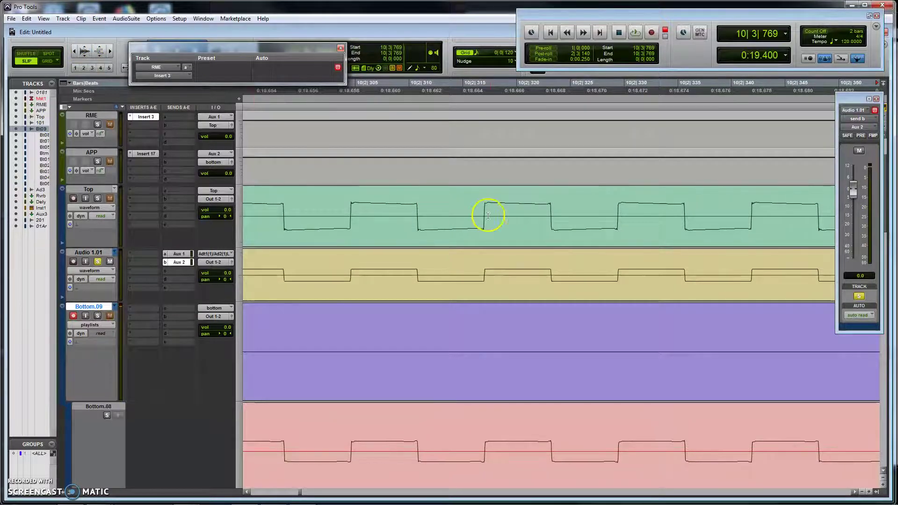
click(550, 204)
drag(550, 204, 684, 262)
Step: Place the edit cursor on the Audio 1.01 track ahead of the snare clip and turn off that track's solo
key(r)
key(r)
key(r)
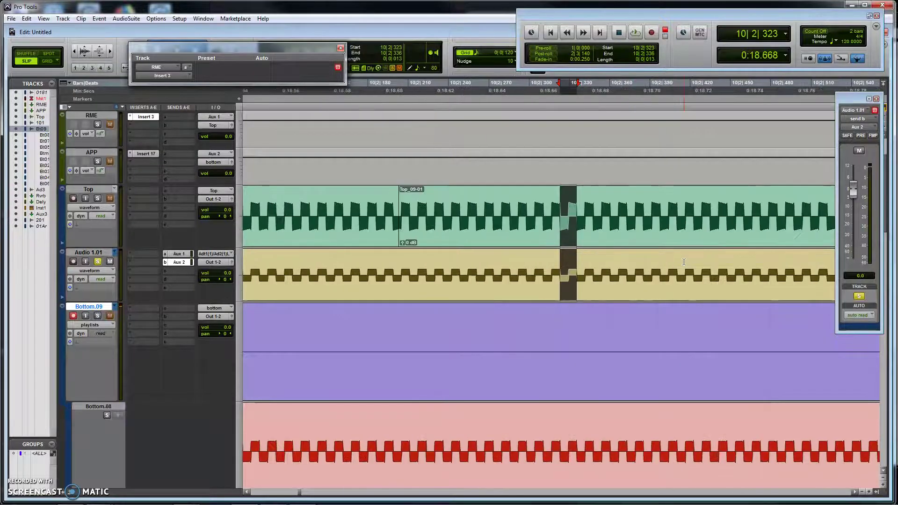
key(ctrl+bracketleft)
key(ctrl+bracketleft)
key(ctrl+bracketleft)
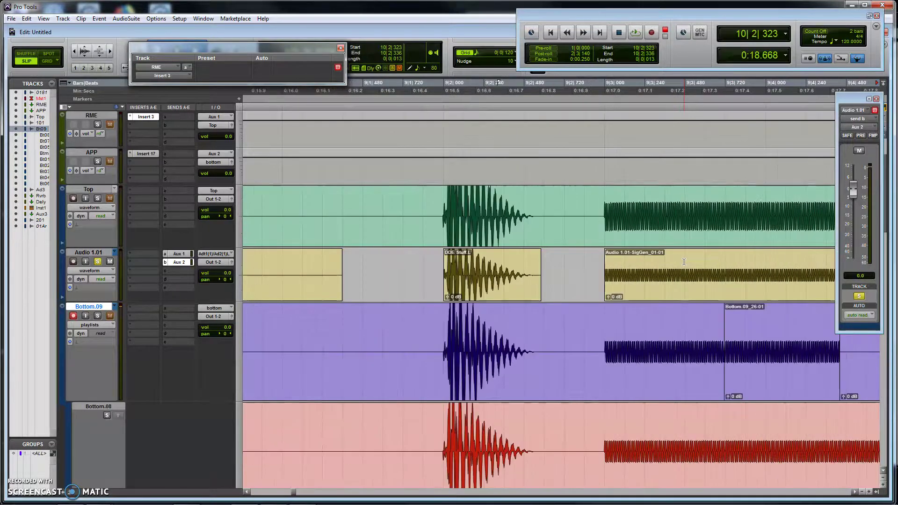
scroll(684, 261, left, 3)
key(r)
scroll(684, 262, left, 4)
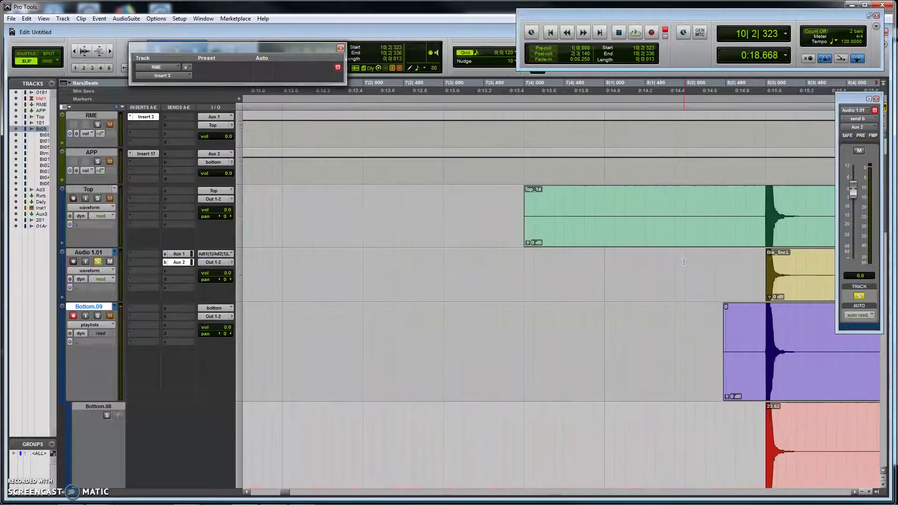
key(r)
scroll(684, 261, left, 3)
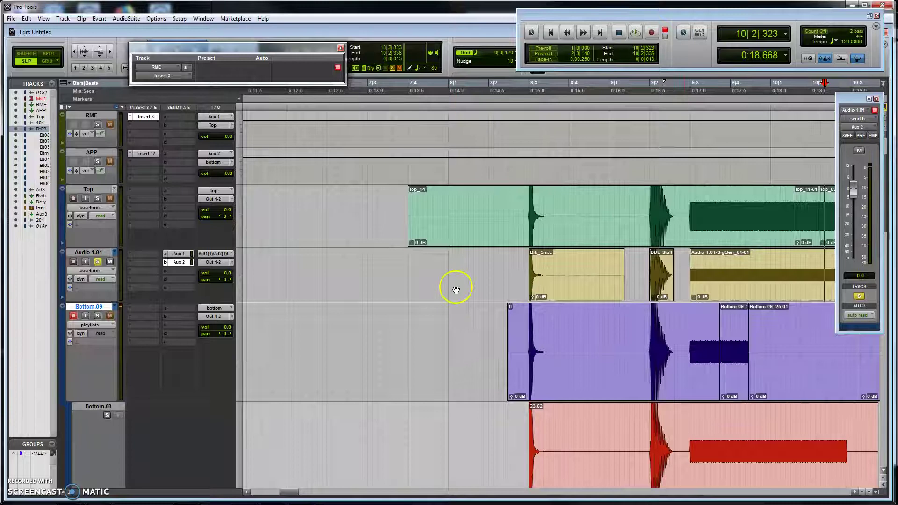
drag(454, 285, 435, 262)
click(98, 262)
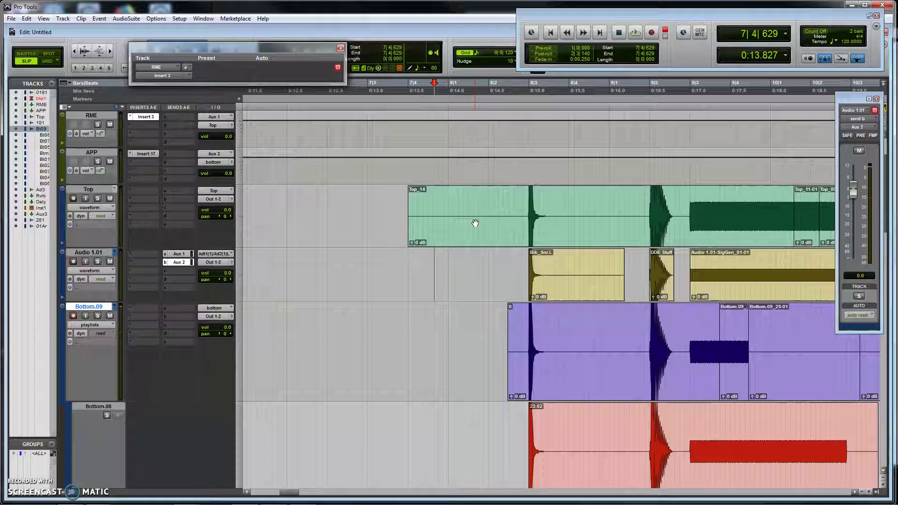
Step: Select a silent stretch before the snare in the Top_14 clip and check the sub counter's time format options
key(shift+r)
scroll(476, 223, right, 2)
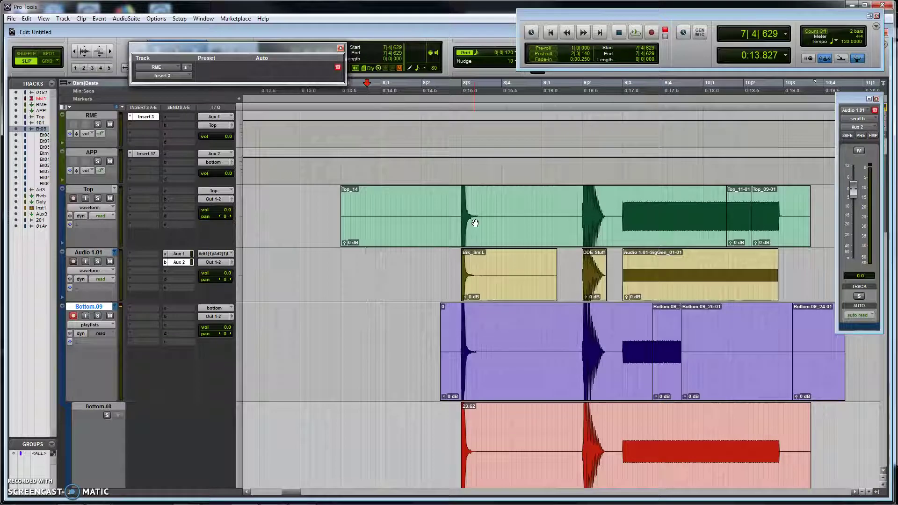
click(471, 230)
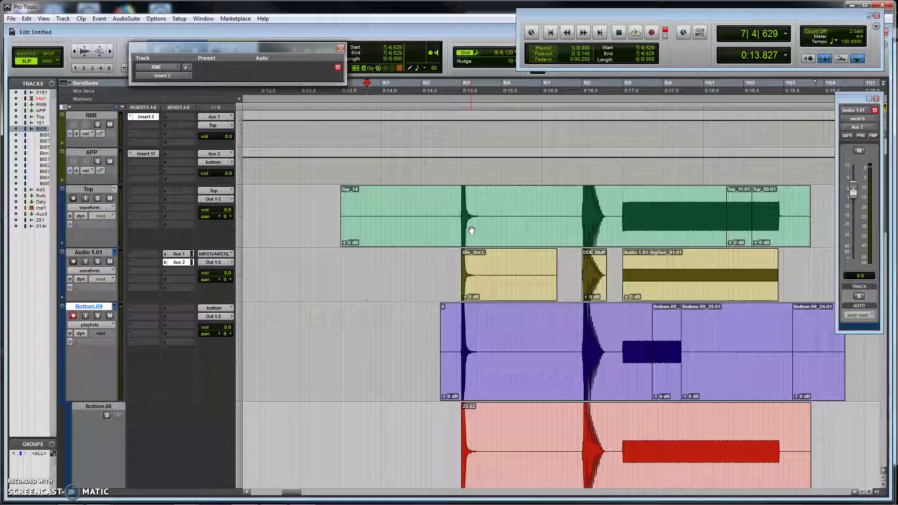
drag(360, 201, 441, 201)
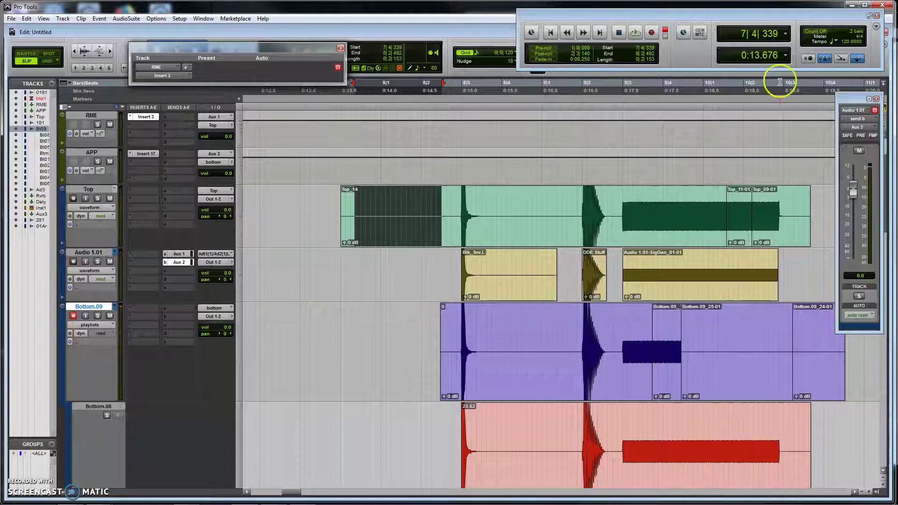
click(786, 54)
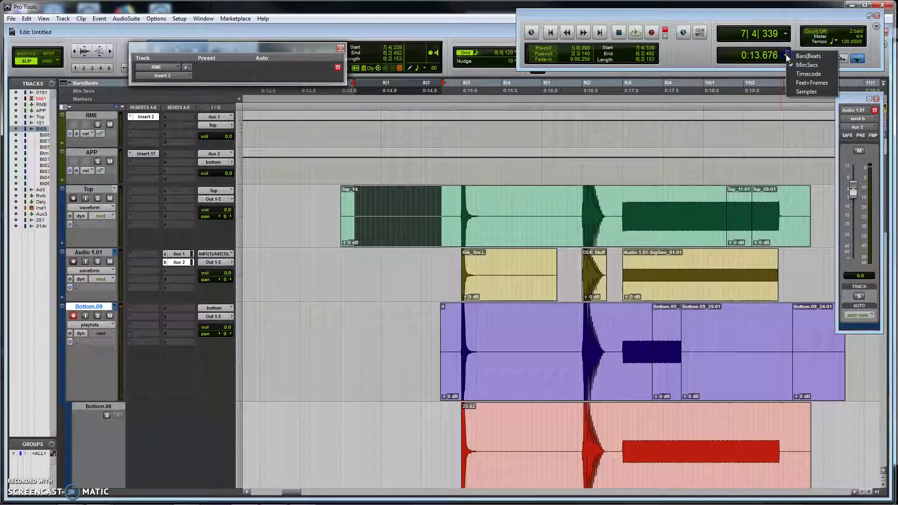
click(703, 55)
click(583, 133)
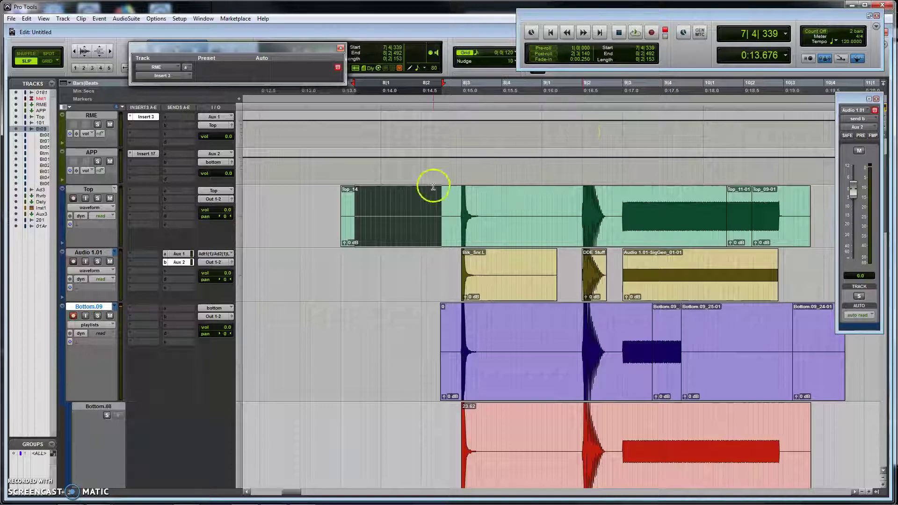
Step: Clear the selection and highlight a shorter silent stretch of about one beat near the start of the Top_14 clip
click(319, 198)
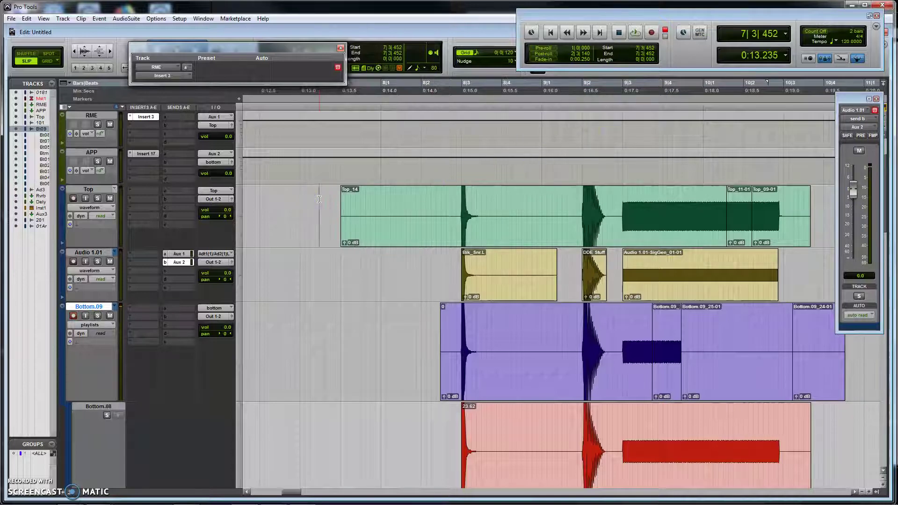
drag(358, 201, 399, 203)
scroll(516, 208, up, 3)
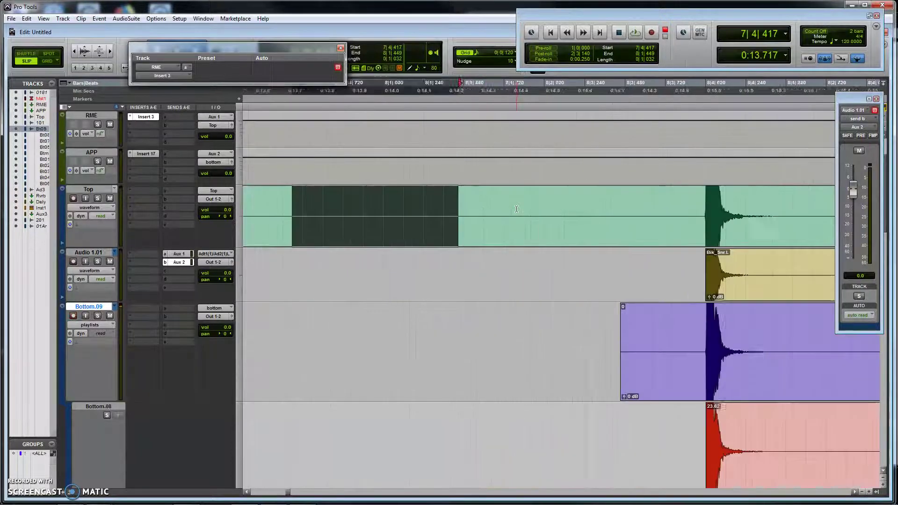
scroll(516, 209, down, 2)
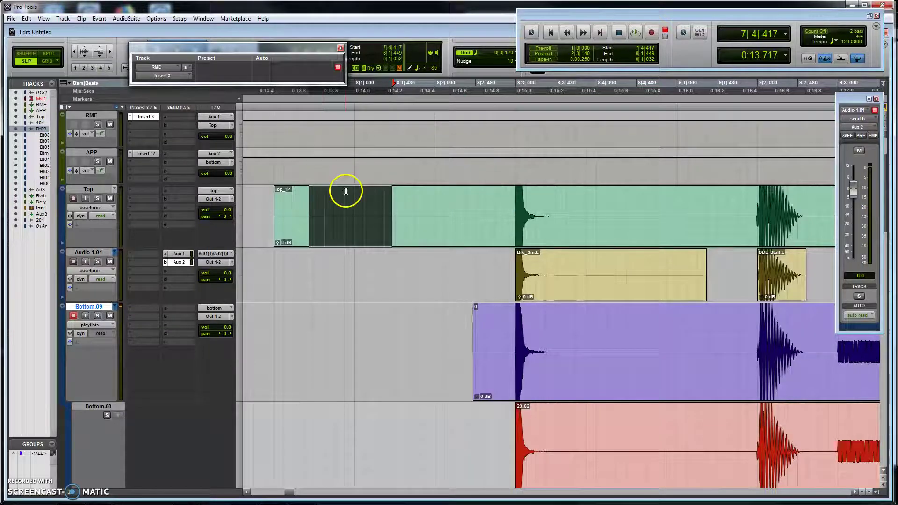
Step: Review the H/W Insert Delay values across the insert channels in I/O Setup and close the dialog
click(179, 19)
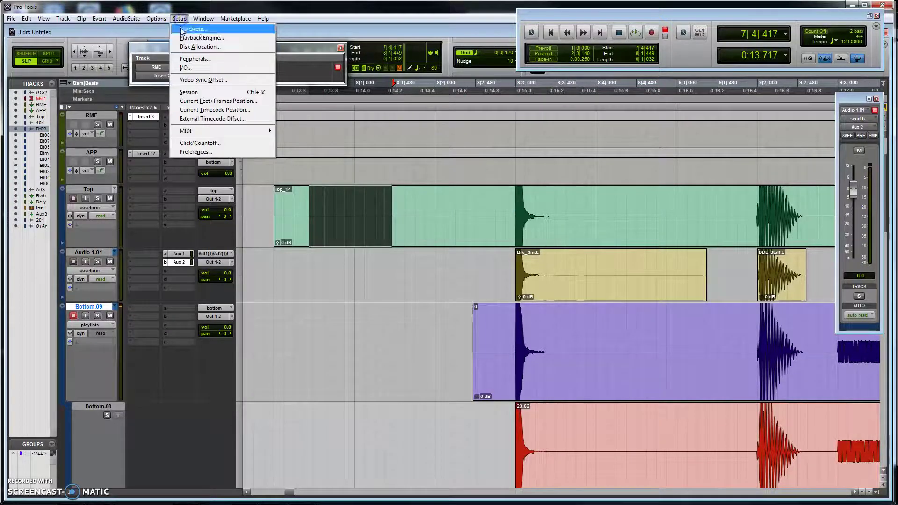
click(181, 69)
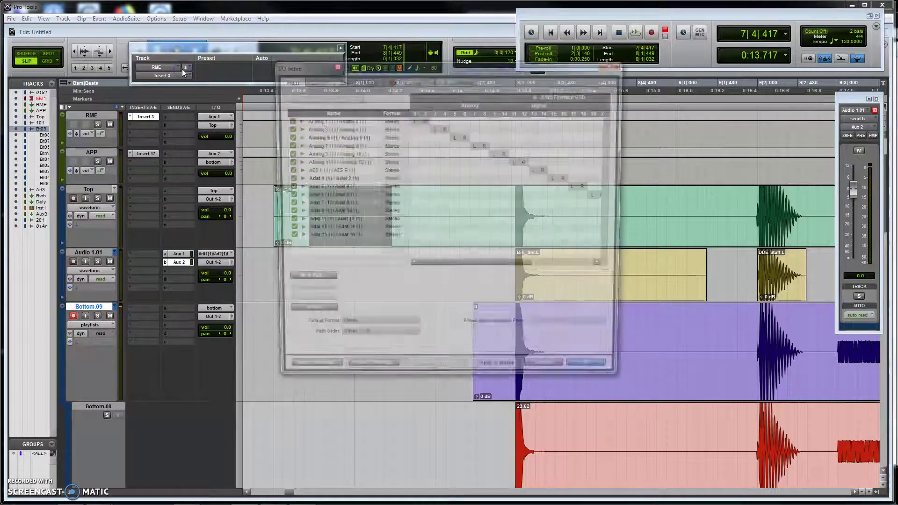
click(456, 80)
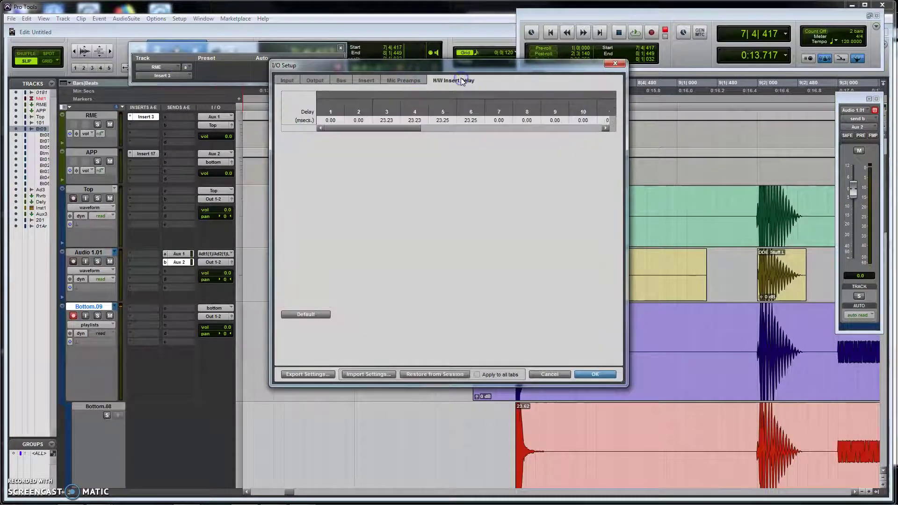
drag(394, 127, 504, 123)
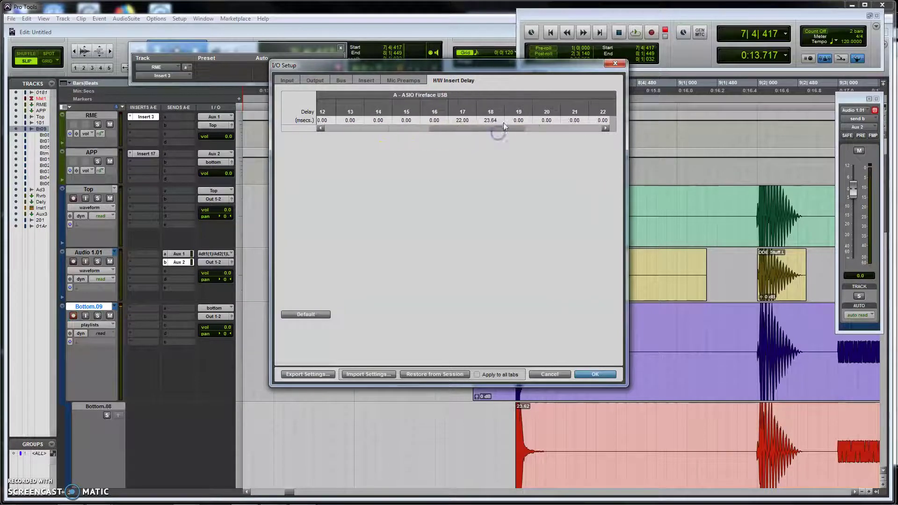
click(589, 375)
Step: Select the span on the Audio 1.01 track that covers its snare, DDE Stuff and SigGen clips
key(r)
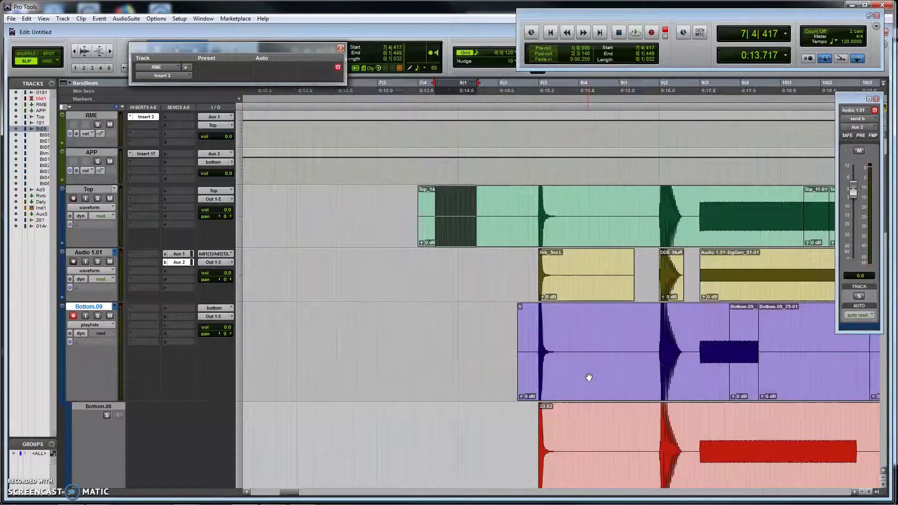
scroll(588, 377, right, 2)
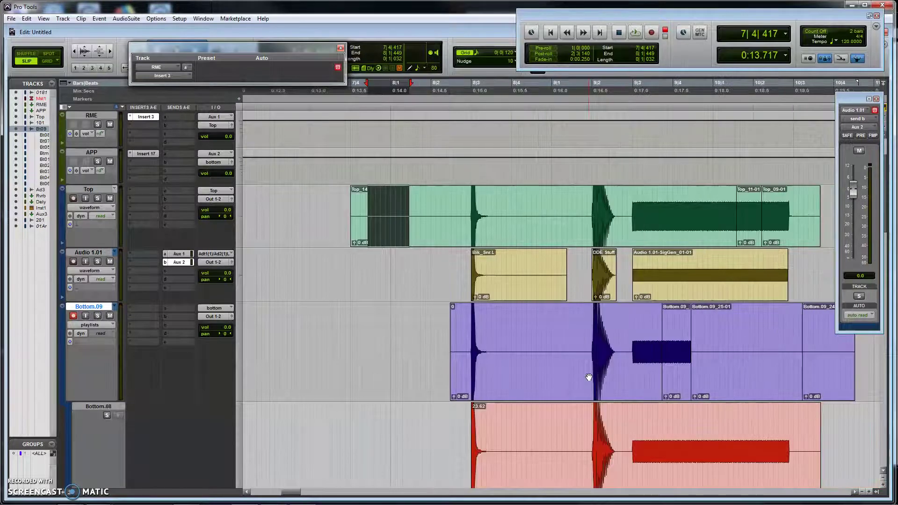
click(347, 267)
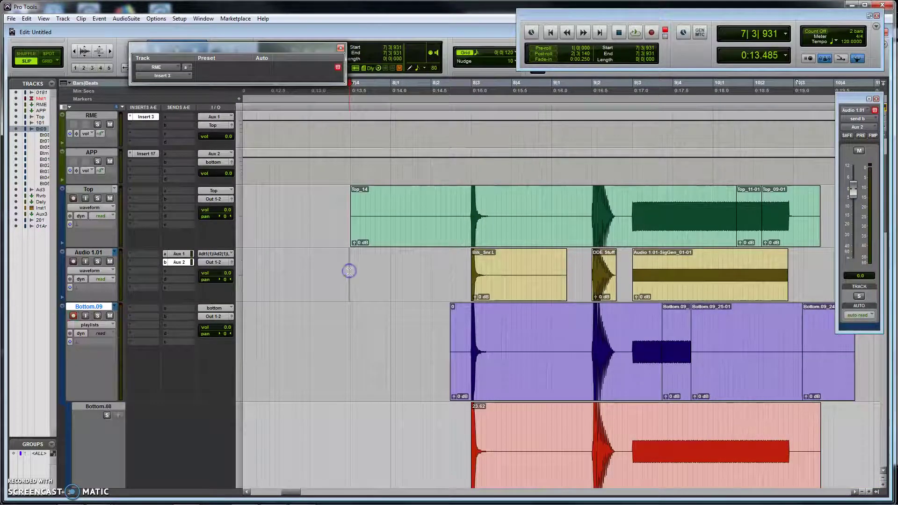
scroll(349, 271, left, 2)
scroll(348, 272, right, 4)
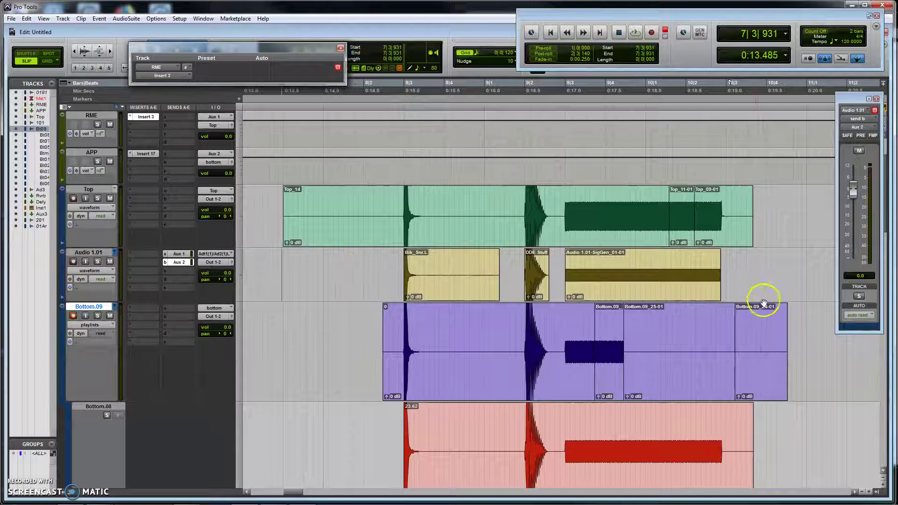
drag(743, 267, 355, 259)
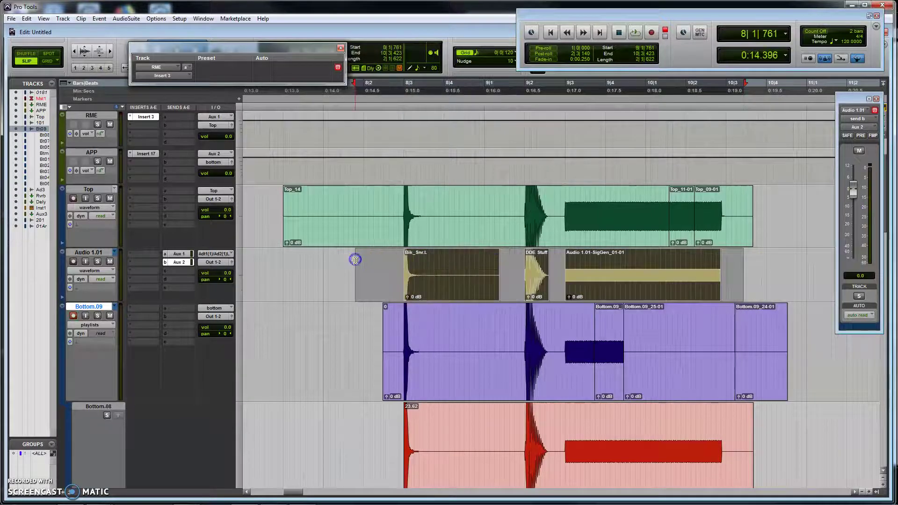
Step: Set the Audio 1.01 track colour to bright yellow in the colour palette and close the palette
click(102, 252)
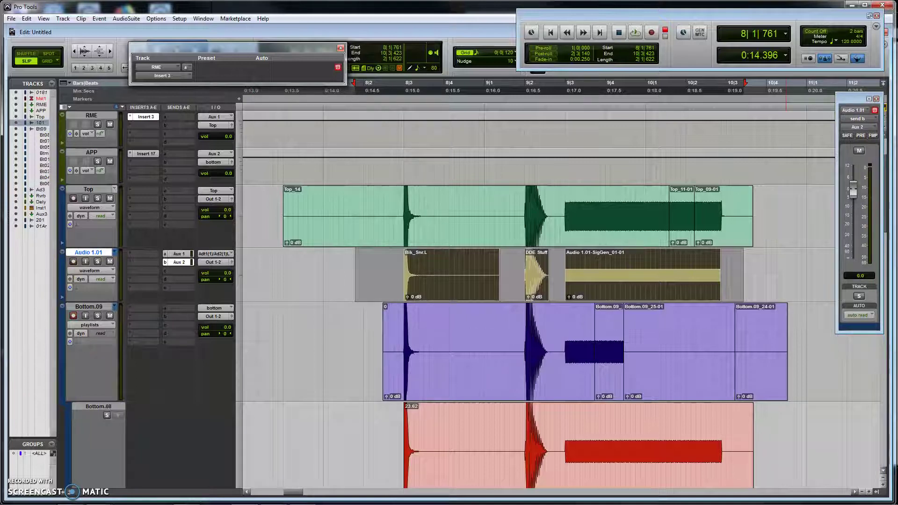
drag(897, 135, 562, 131)
click(612, 160)
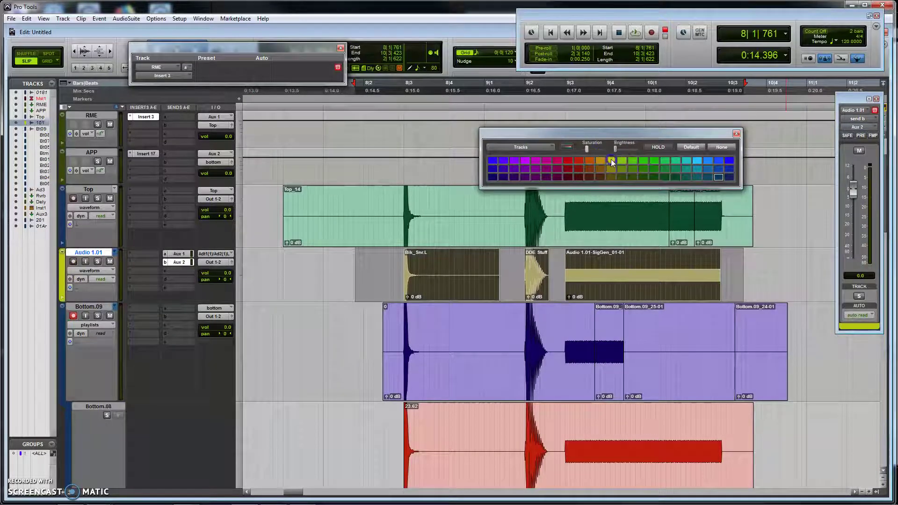
click(737, 134)
Step: Clear the clip selection and place the edit cursor at 8|2|069 on the Audio 1.01 track, ahead of the snare clip
click(436, 249)
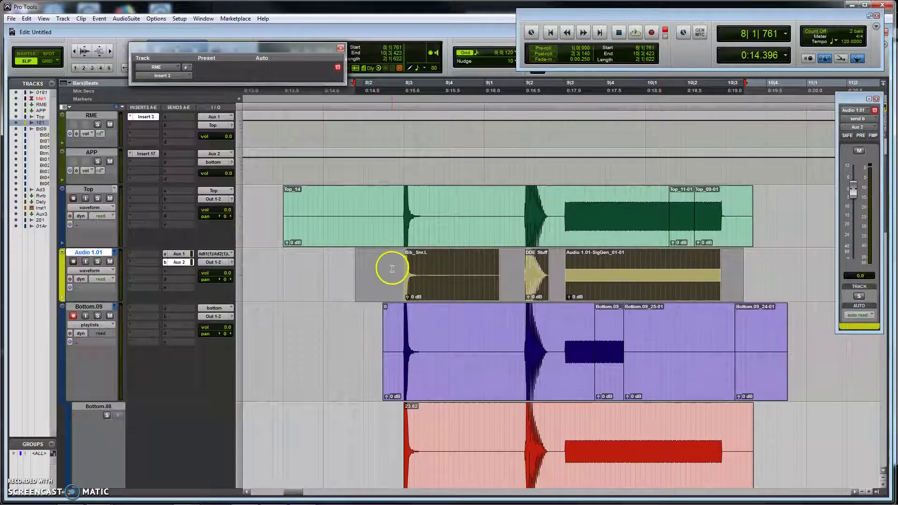
click(520, 264)
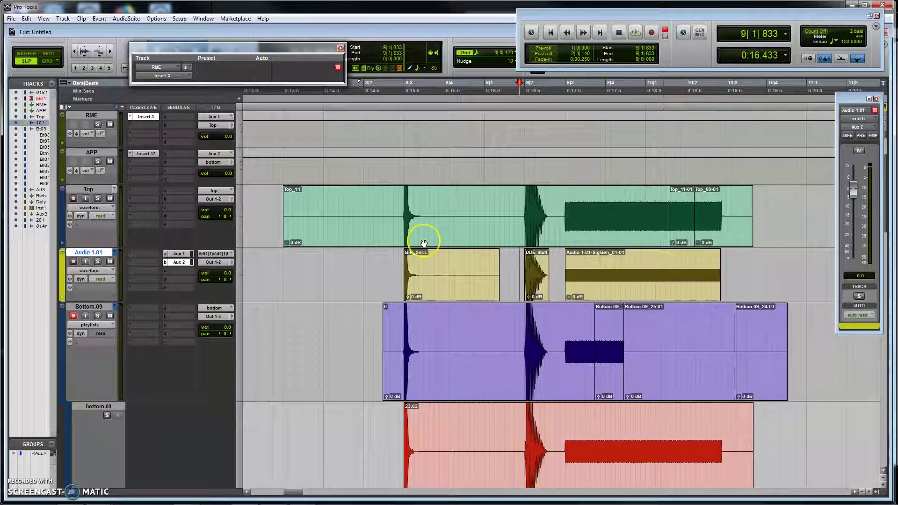
click(395, 92)
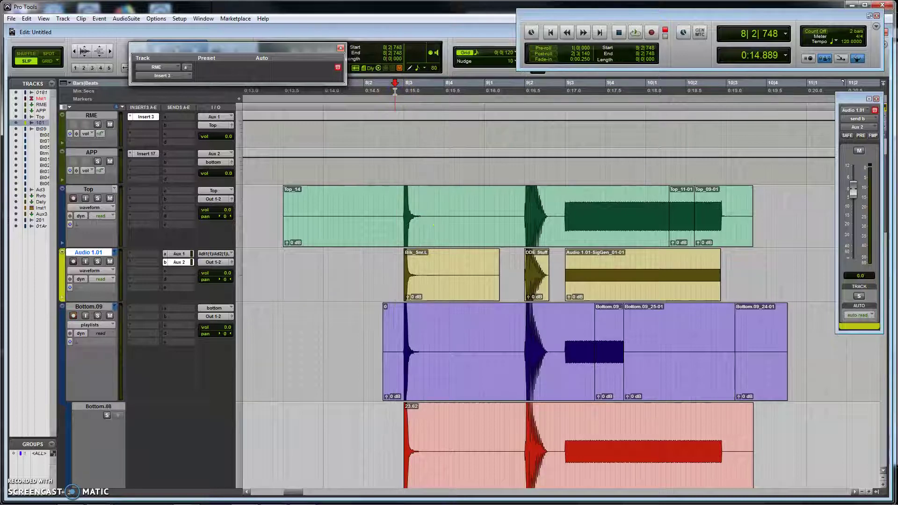
click(443, 151)
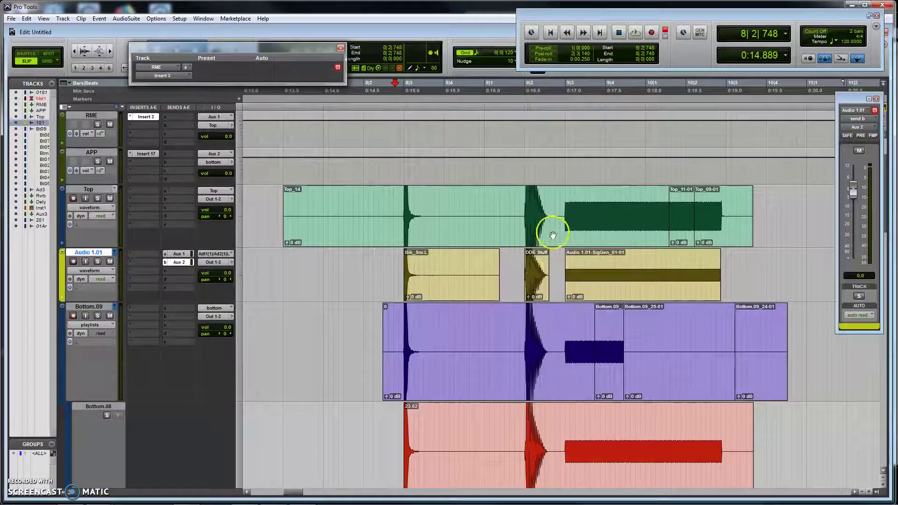
click(507, 261)
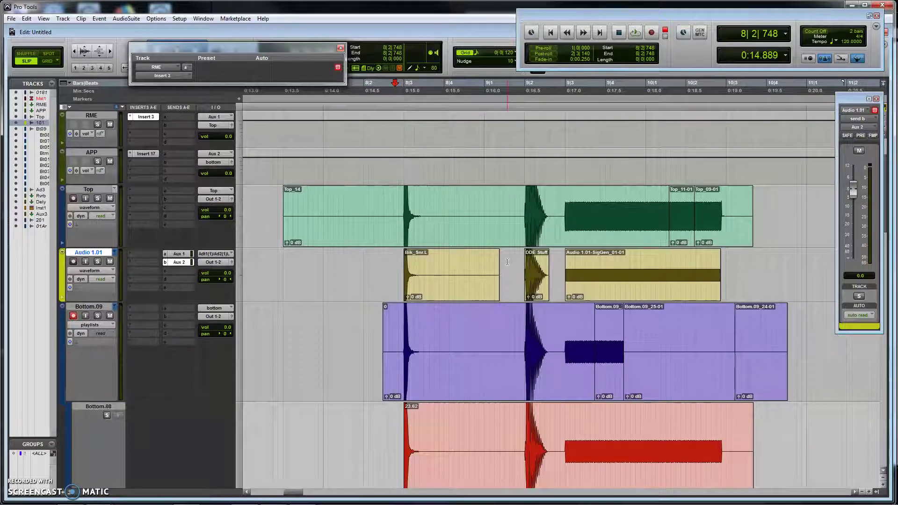
click(366, 263)
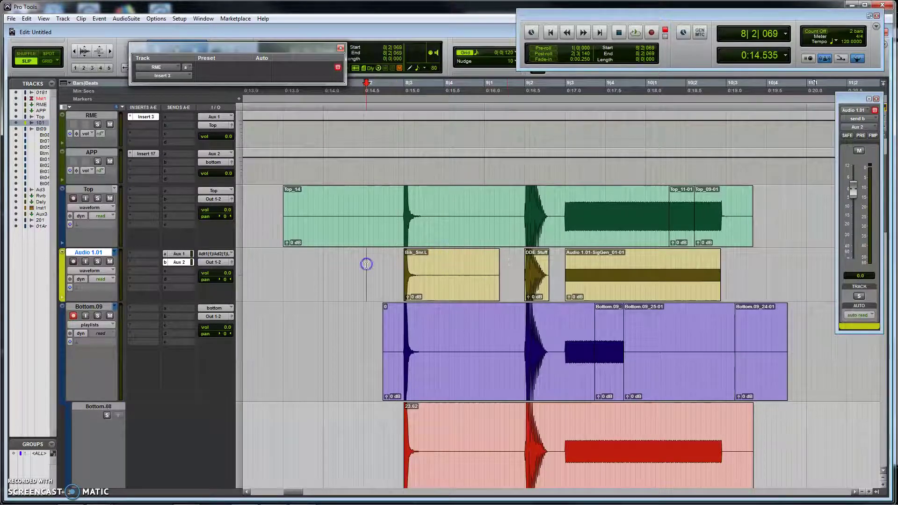
scroll(366, 265, left, 1)
key(r)
key(r)
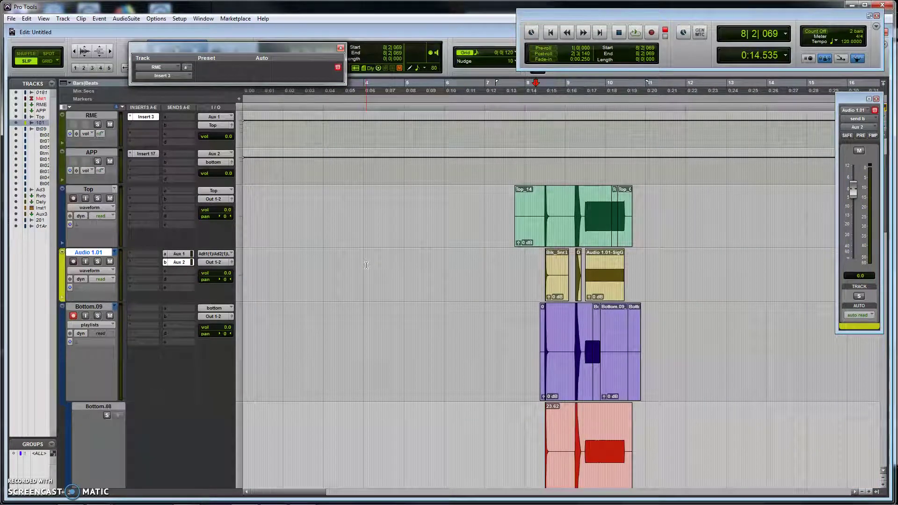
Step: Review the channel format and track type options for a new track and close the dialog without creating one
click(106, 253)
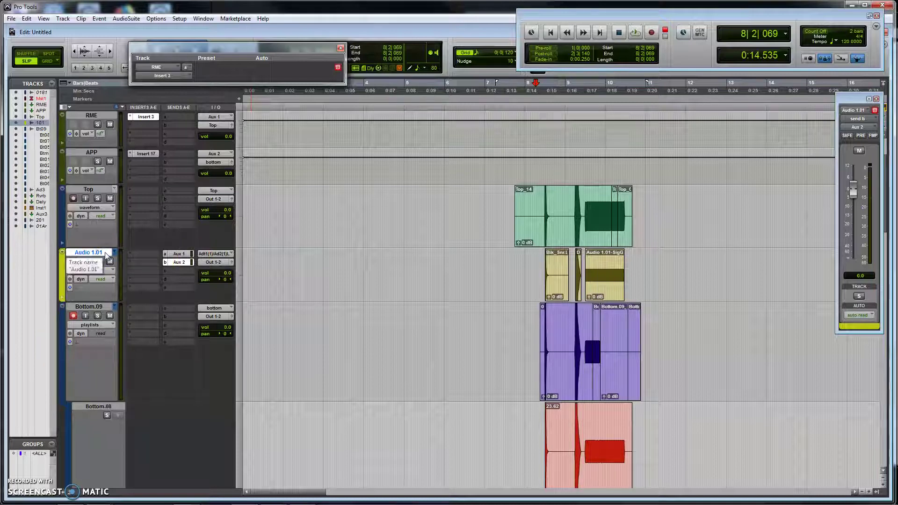
click(59, 19)
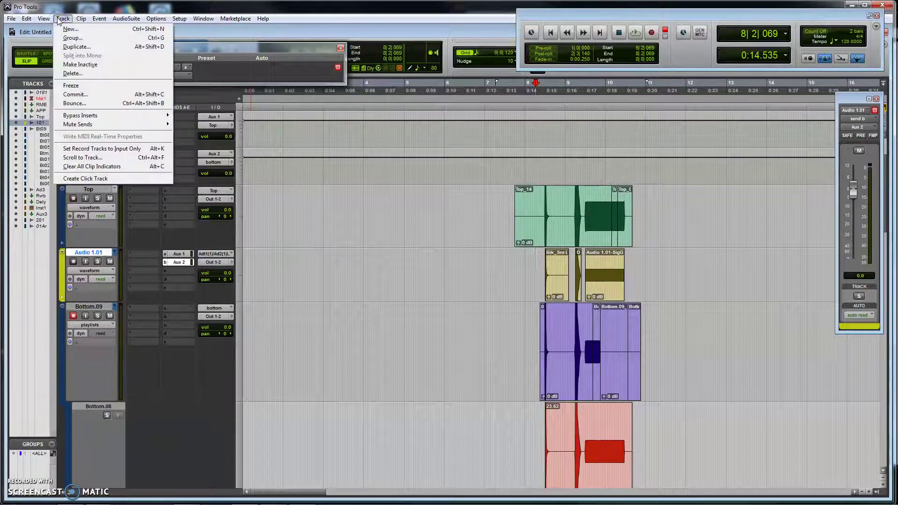
click(70, 29)
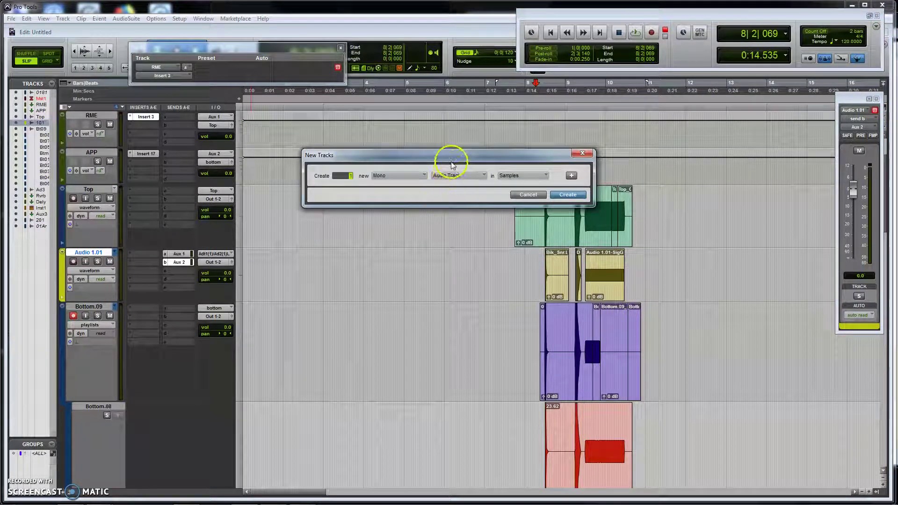
drag(451, 161, 424, 126)
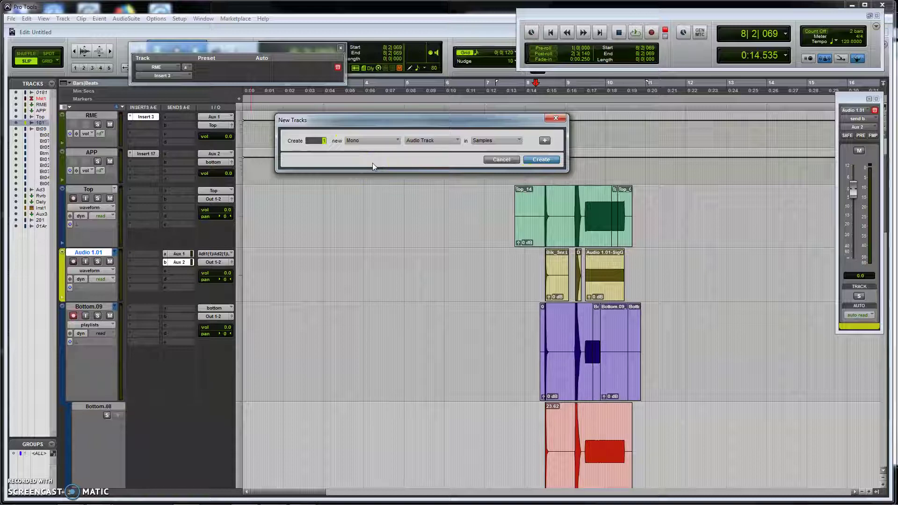
click(368, 143)
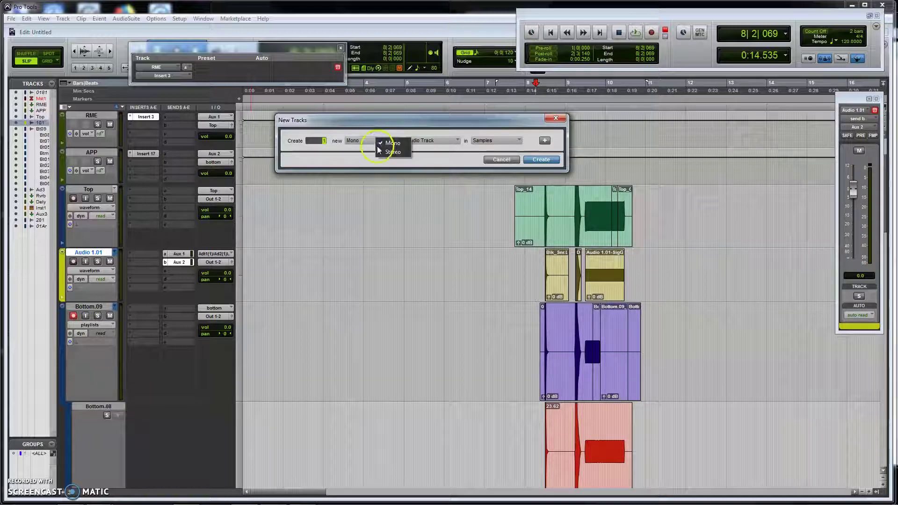
click(361, 126)
click(424, 140)
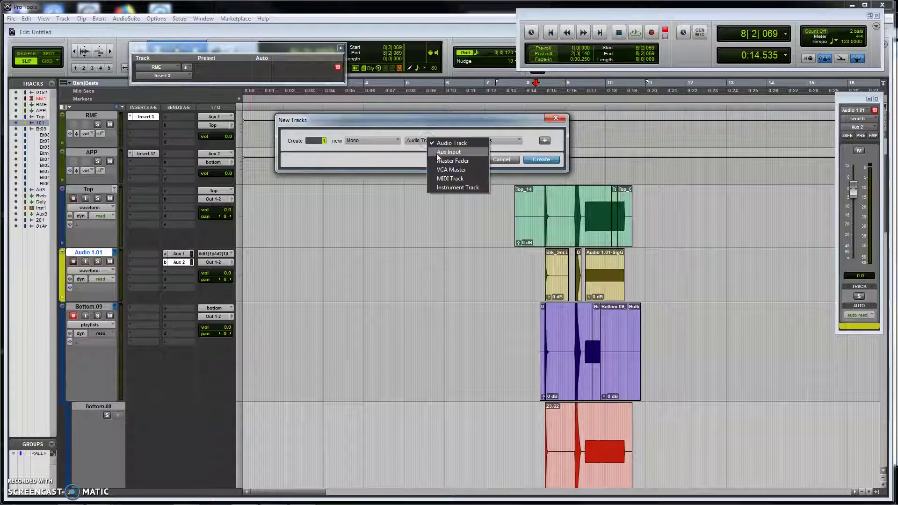
click(427, 124)
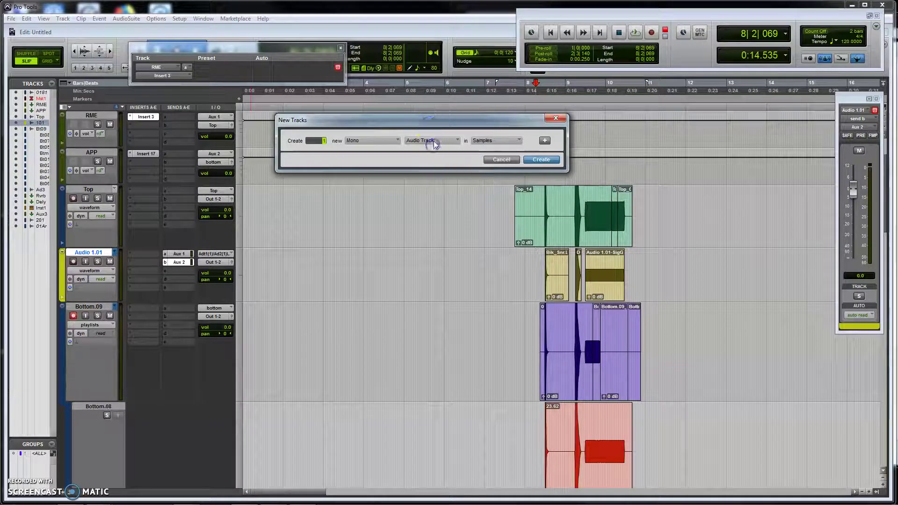
click(435, 142)
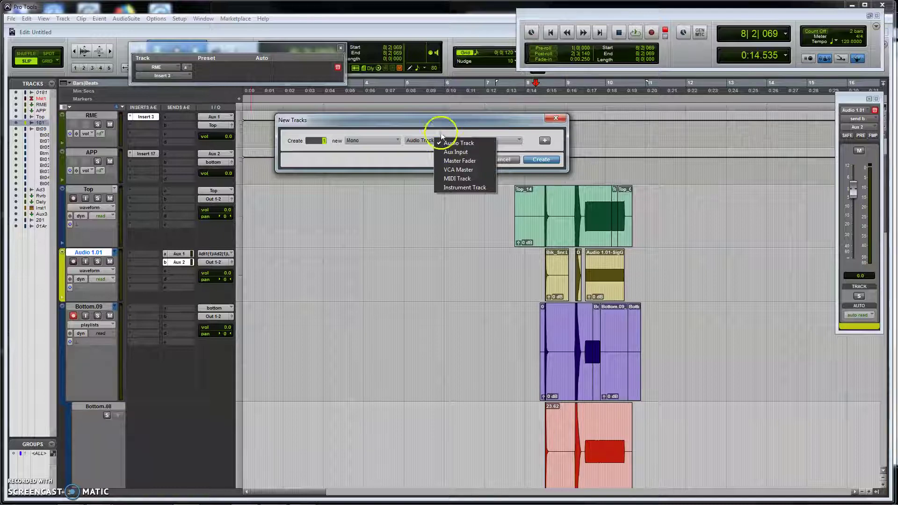
click(438, 124)
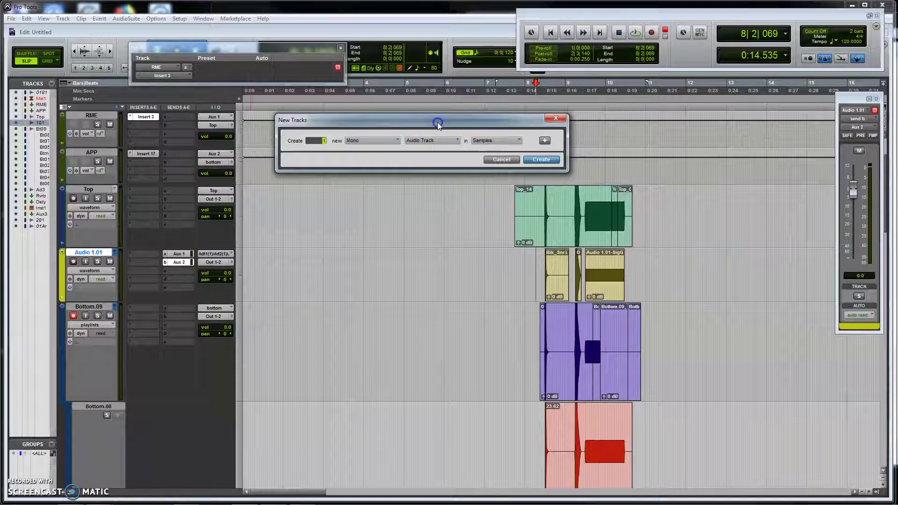
click(503, 159)
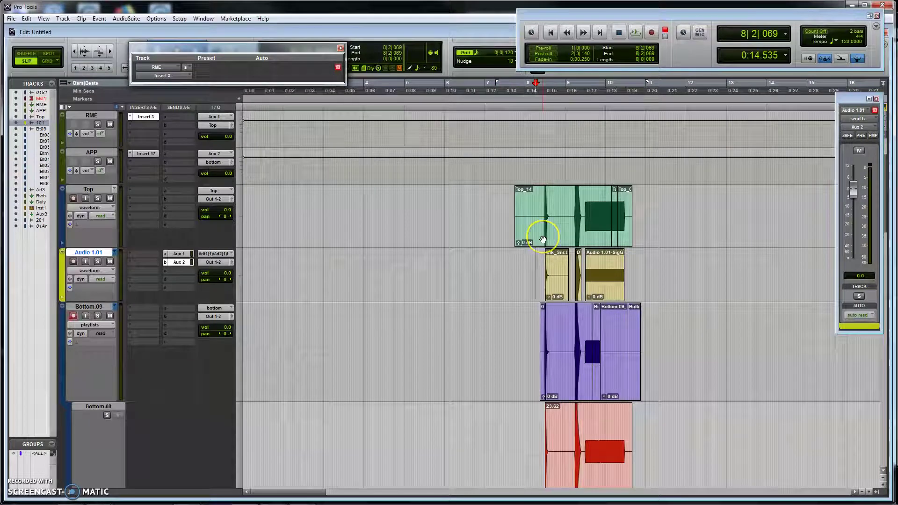
Step: Inspect the Aux 1 and Aux 2 sends of the Audio 1.01 track, ending with the Aux 1 fader displayed
click(85, 256)
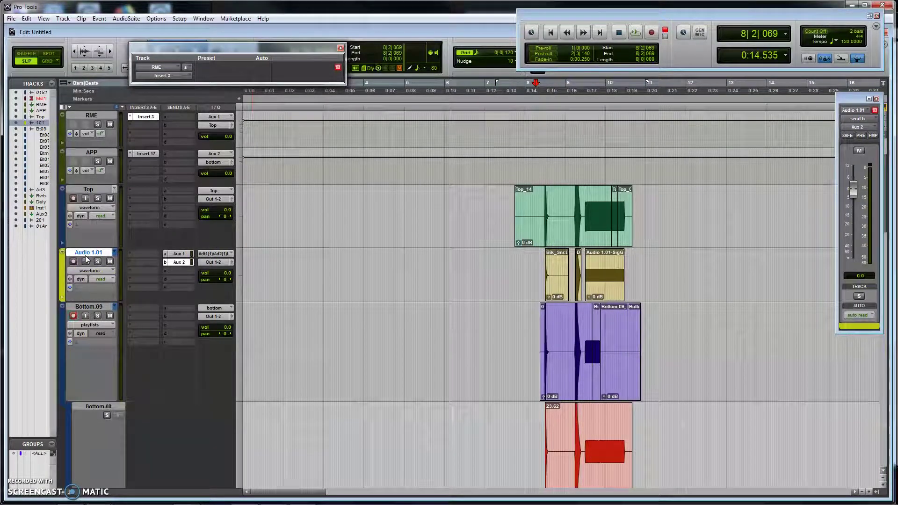
click(181, 257)
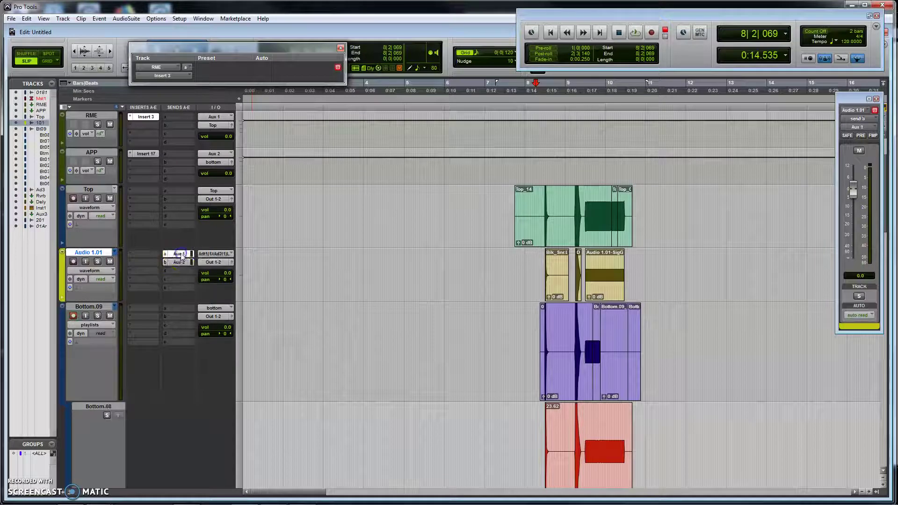
click(181, 263)
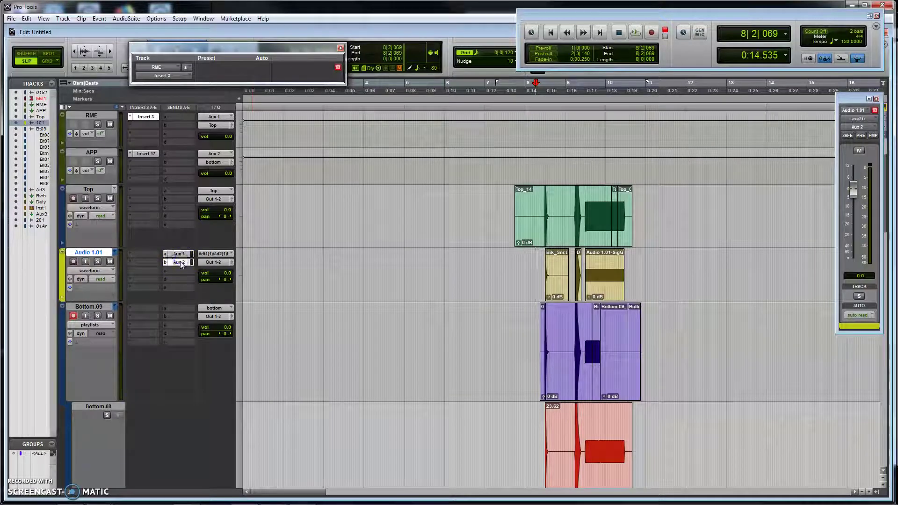
click(180, 256)
click(180, 256)
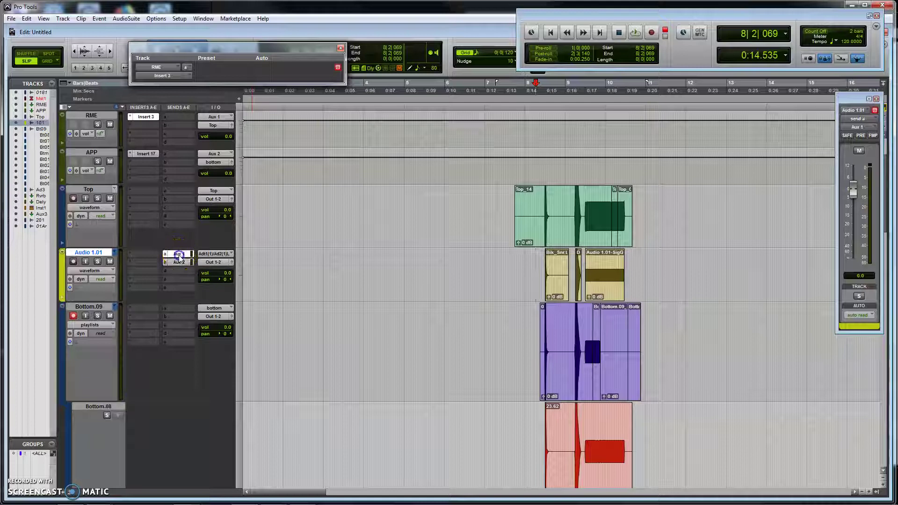
Step: Lower the Aux 1 send of the Audio 1.01 track to about -11 dB and display its Aux 2 send
mouse_move(856, 206)
mouse_down()
mouse_move(855, 194)
mouse_move(856, 215)
mouse_up()
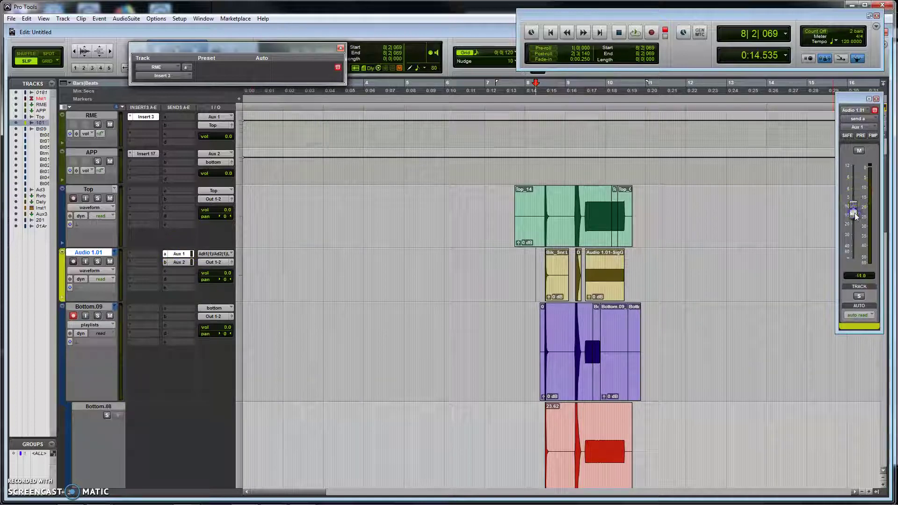
alt+click(856, 215)
click(179, 261)
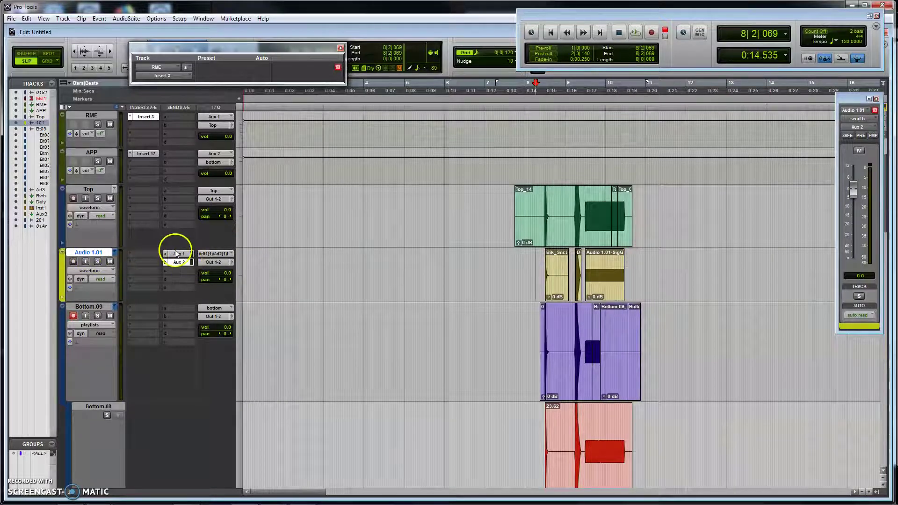
scroll(161, 246, up, 3)
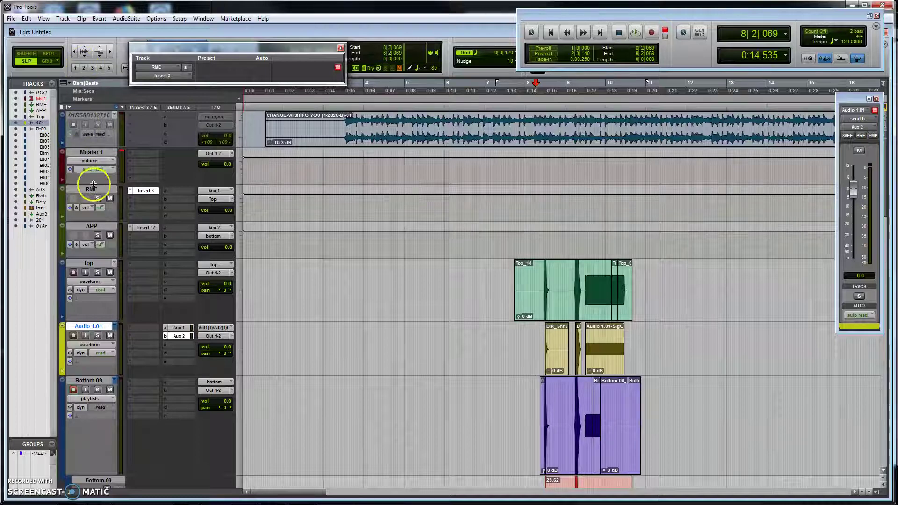
Step: Select the APP track and inspect the hardware inserts assigned to the RME and APP tracks
click(98, 227)
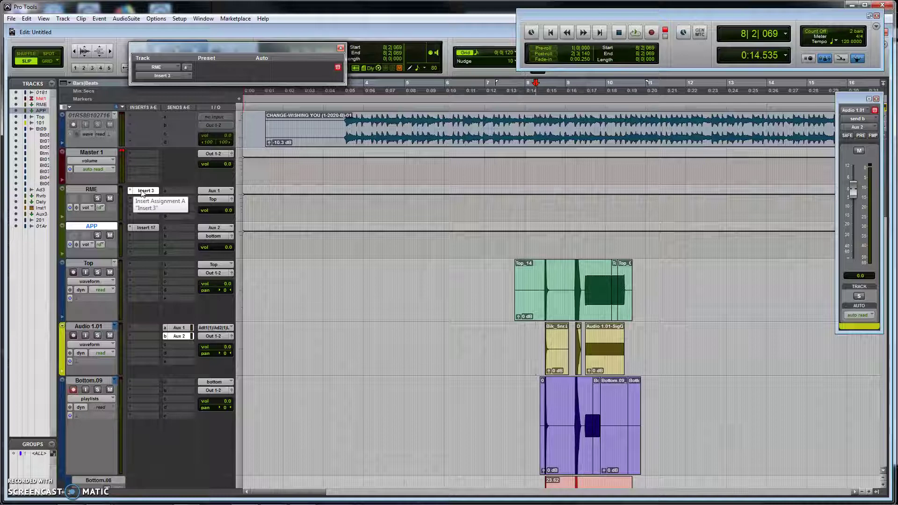
click(143, 192)
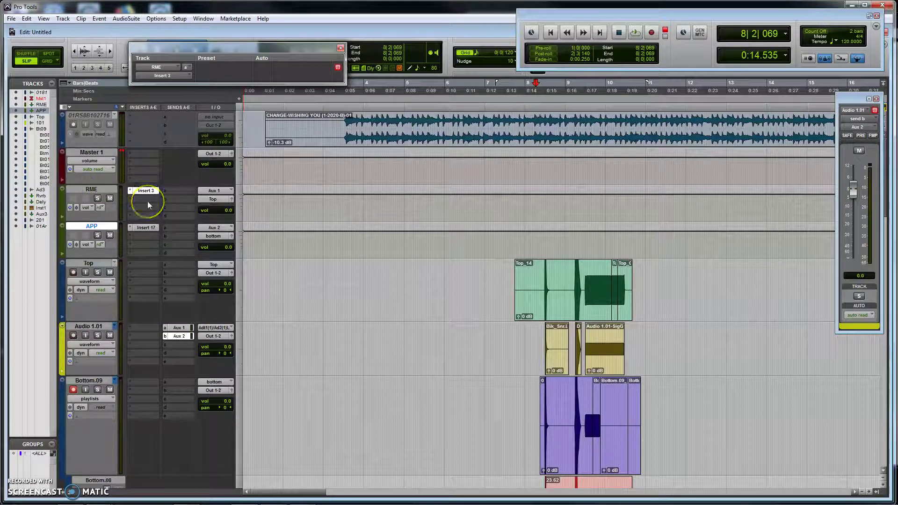
click(142, 228)
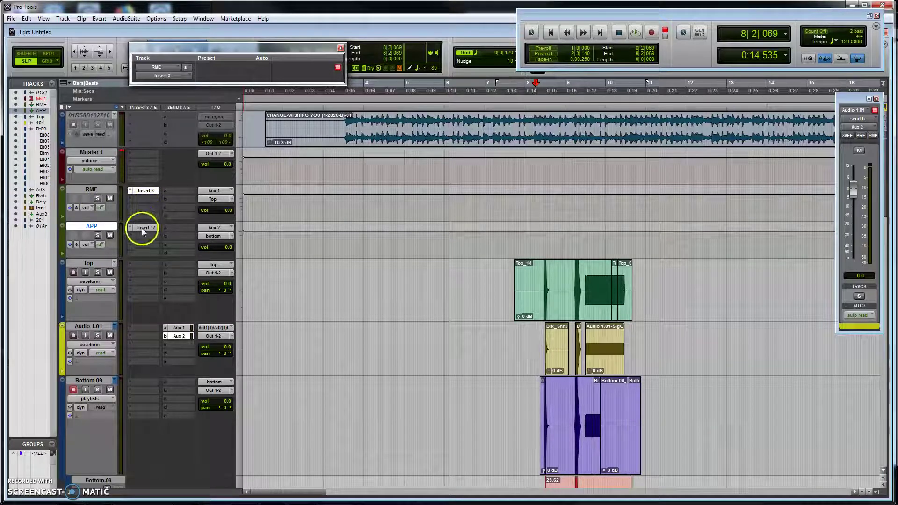
click(91, 227)
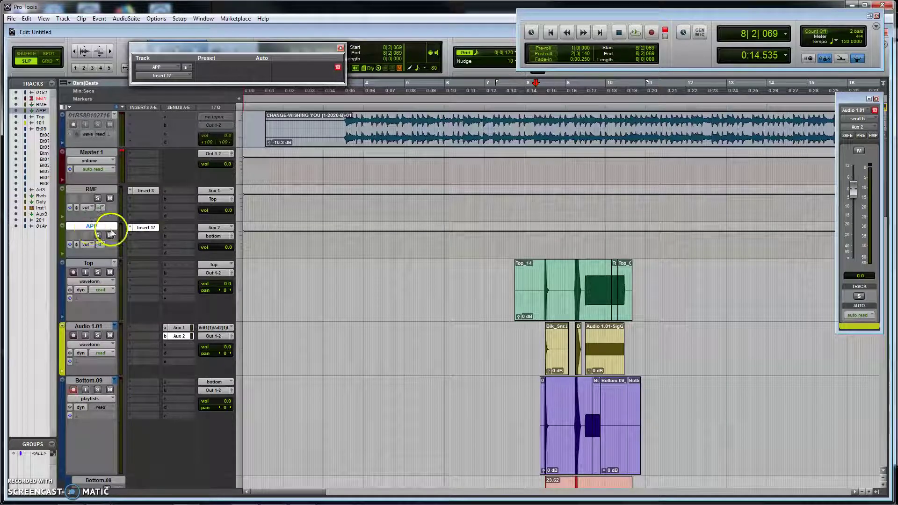
Step: Review the available mono hardware I/O inserts for the APP track's empty second insert slot without assigning one
click(150, 228)
click(151, 228)
click(138, 236)
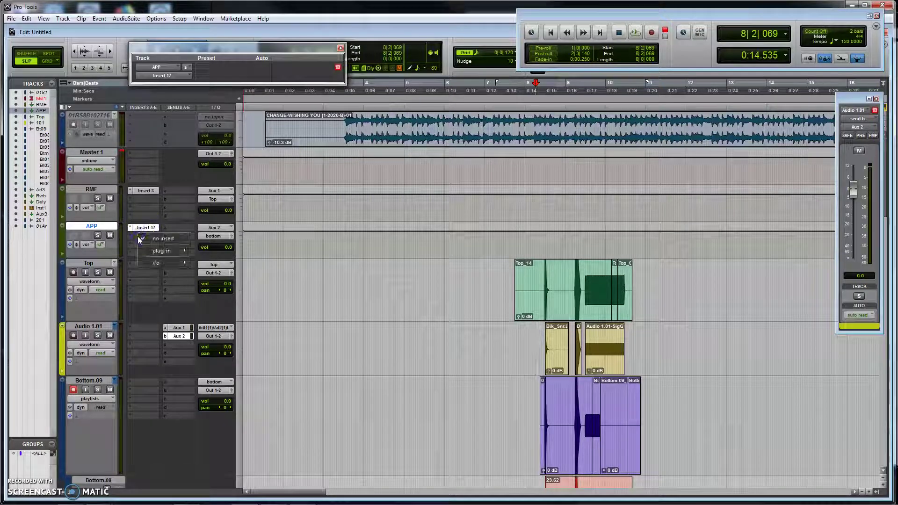
click(150, 262)
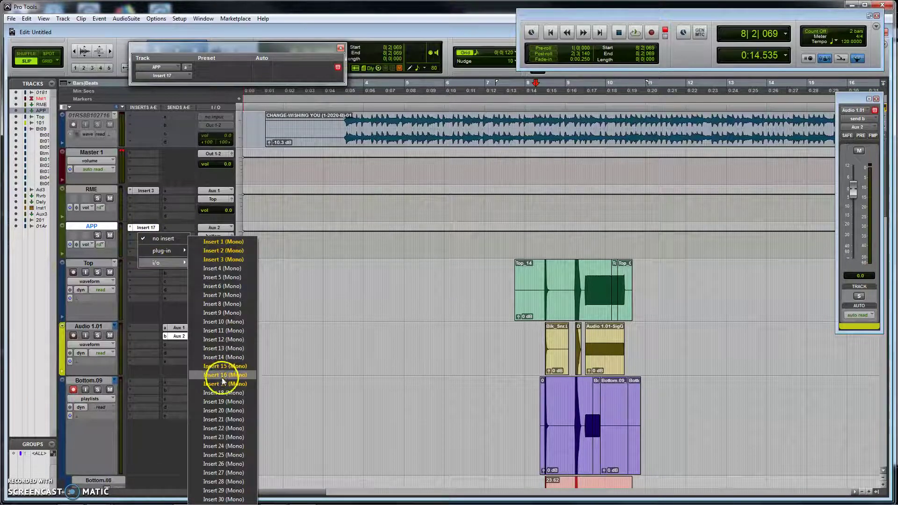
click(90, 226)
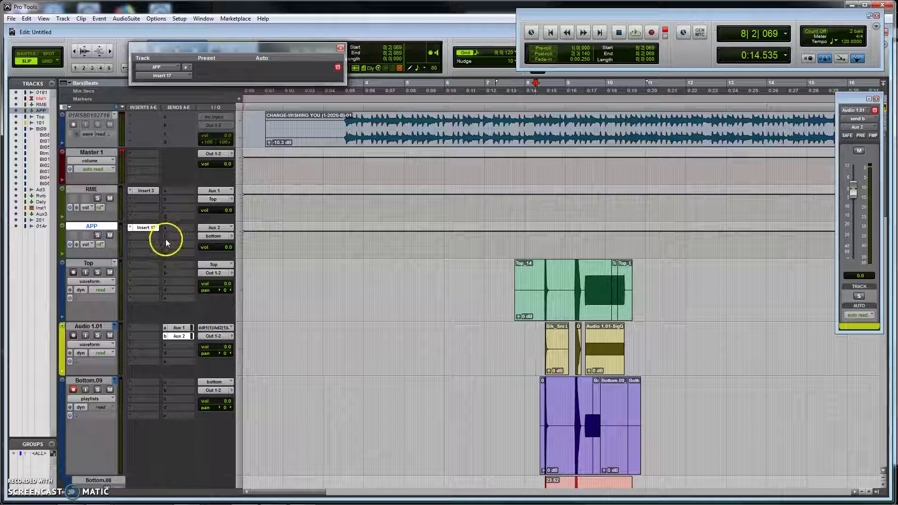
Step: Inspect the Audio 1.01 track's Aux 2 send and the APP track's input routing, leaving both assignments as they are
click(178, 337)
click(178, 338)
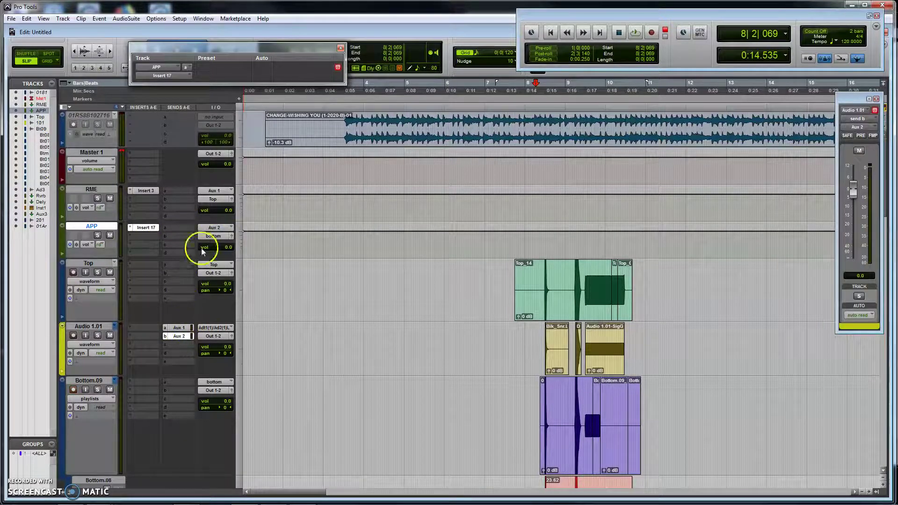
click(219, 227)
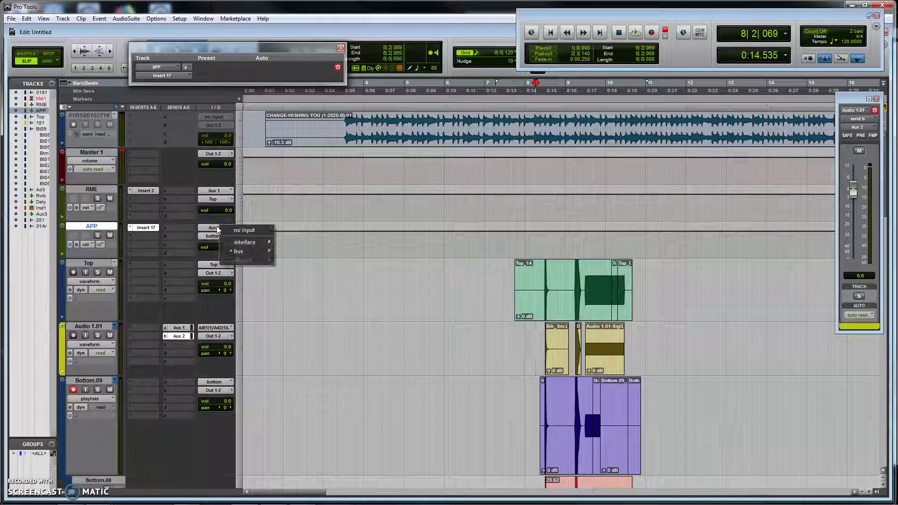
click(88, 229)
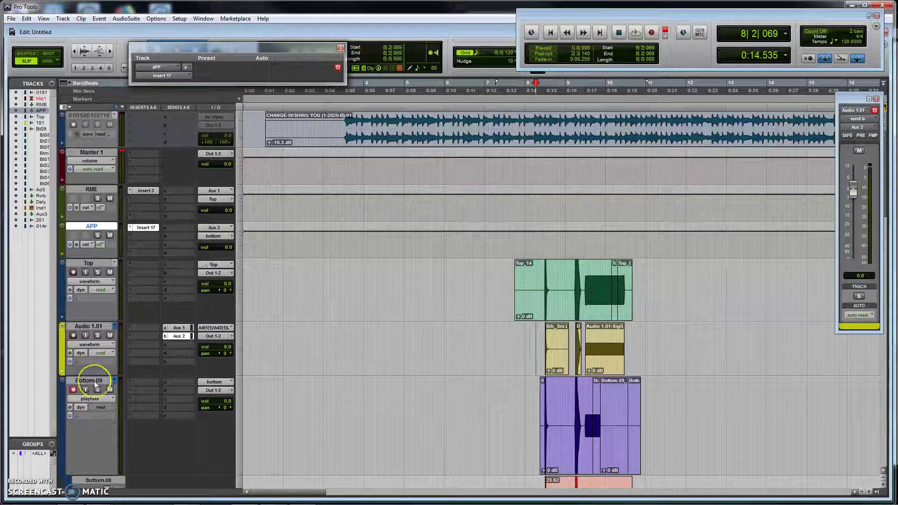
Step: Inspect the bottom bus routing from APP to Bottom.09, and select the Audio 1.01 range from 7|1|009 to about bar 13
scroll(95, 383, down, 1)
click(90, 349)
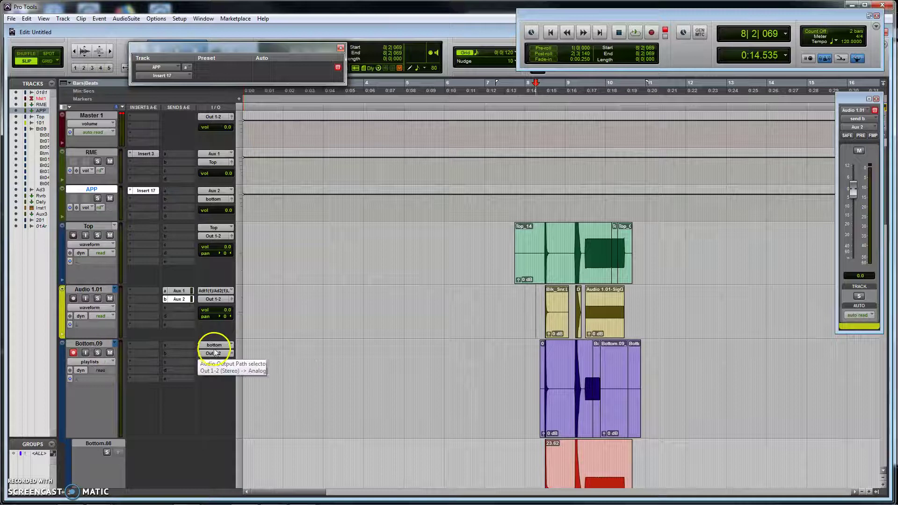
click(213, 200)
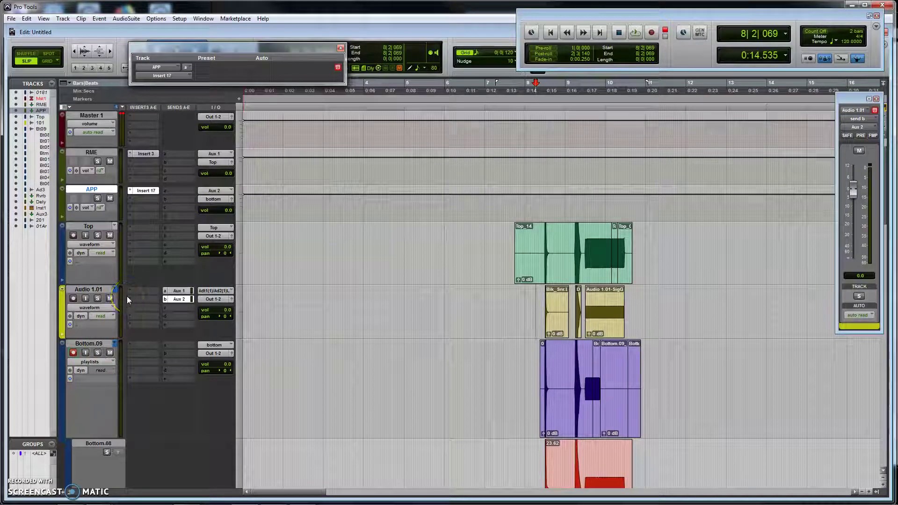
drag(485, 307, 734, 308)
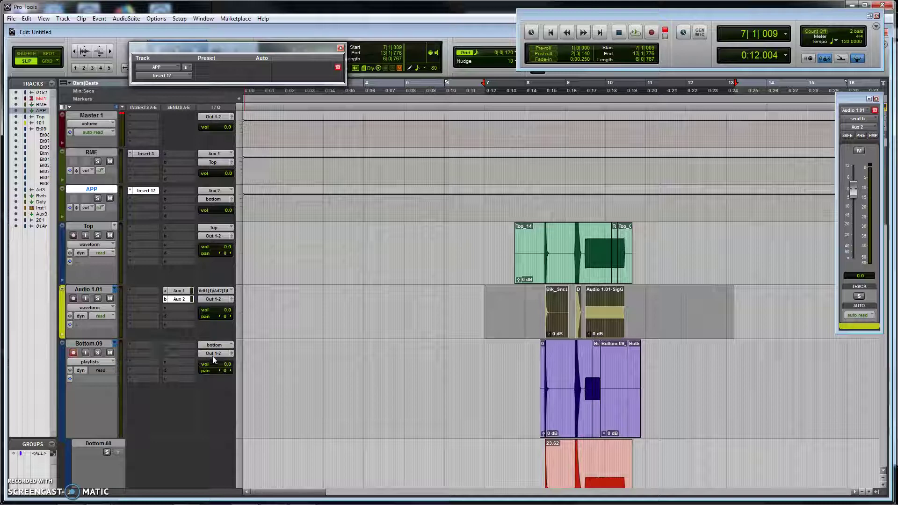
click(167, 354)
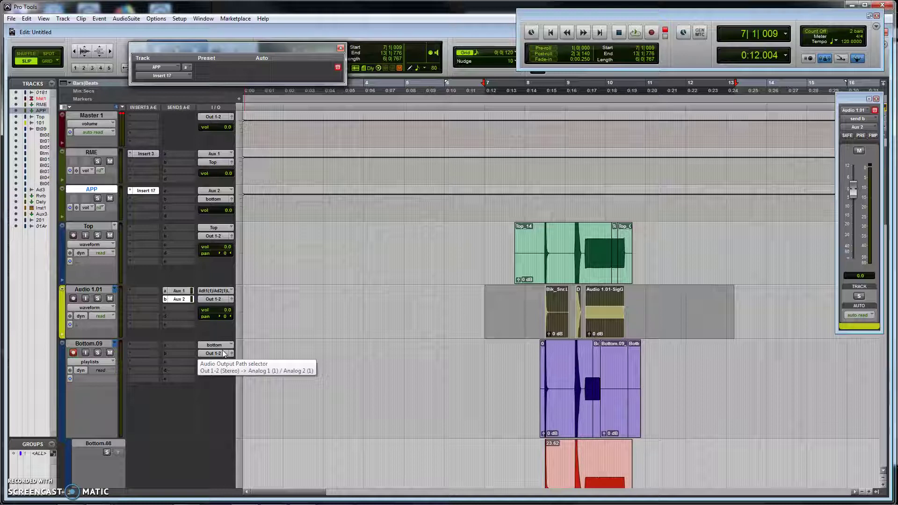
Step: Record a new take of the test signals on the Bottom.09 track from 8|2|325 to about bar 10
click(383, 347)
scroll(383, 349, down, 1)
scroll(384, 350, up, 5)
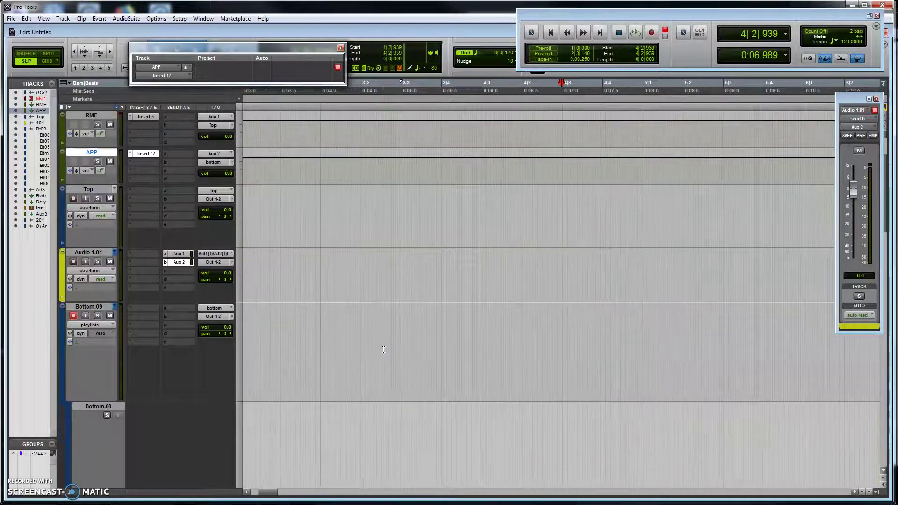
scroll(384, 350, right, 5)
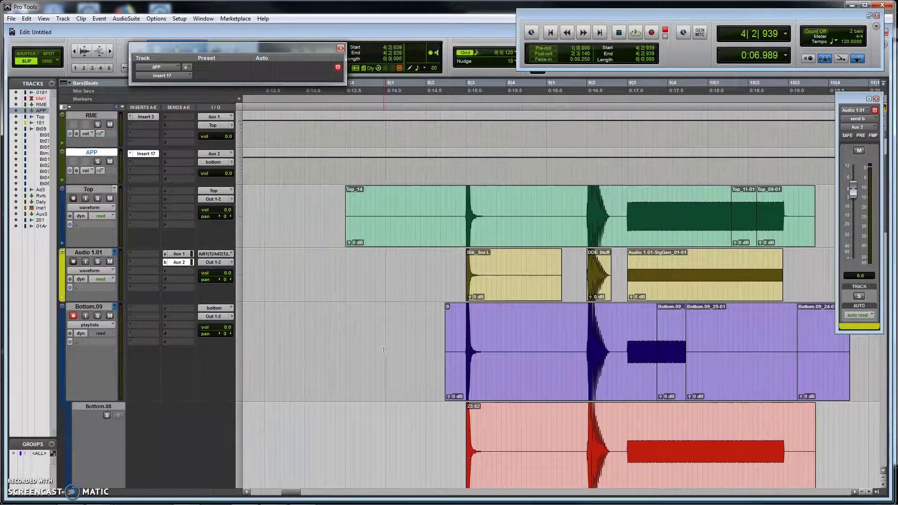
key(t)
key(r)
scroll(485, 321, right, 1)
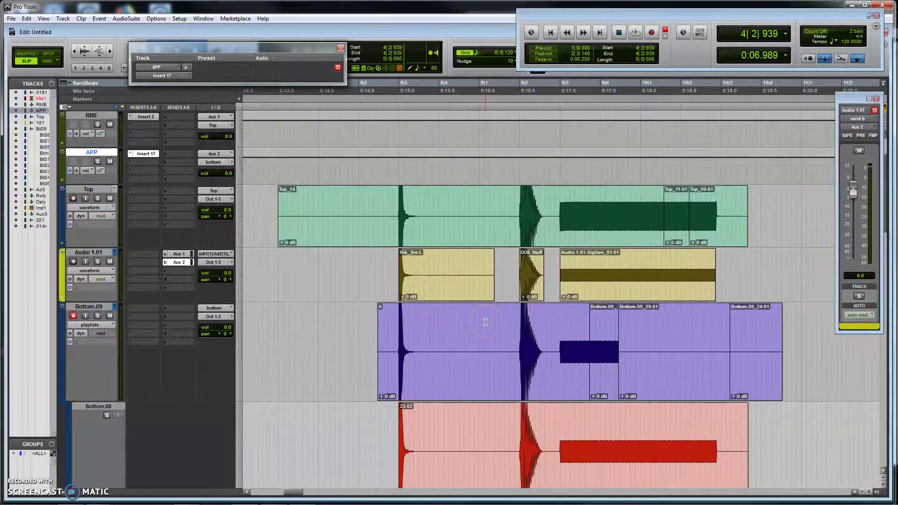
click(371, 90)
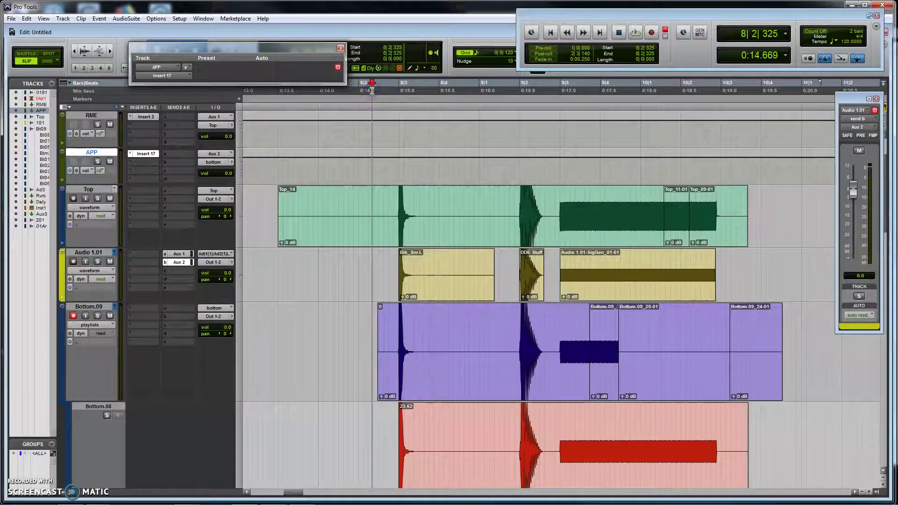
key(ctrl+space)
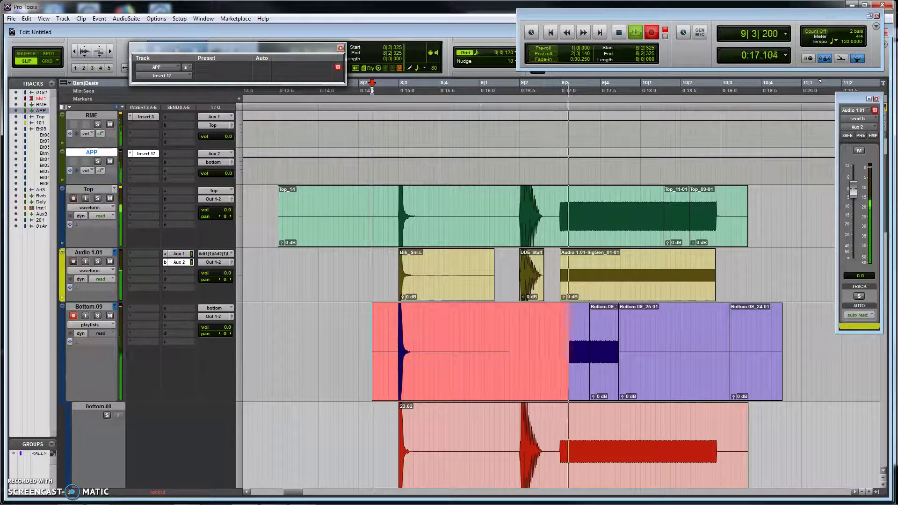
key(space)
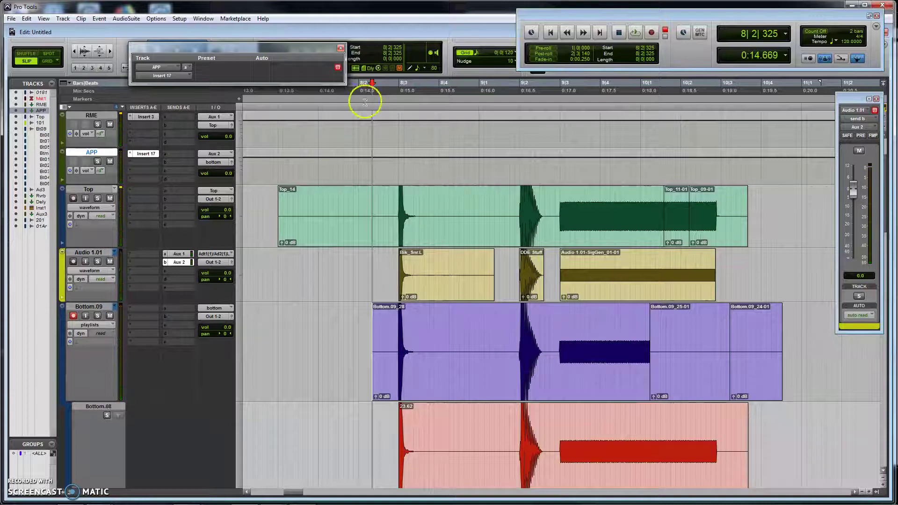
Step: Examine the snare onset up close, comparing its timing on the Top, Audio 1.01, Bottom.09 and Bottom.08 tracks
key(t)
key(t)
scroll(482, 298, right, 1)
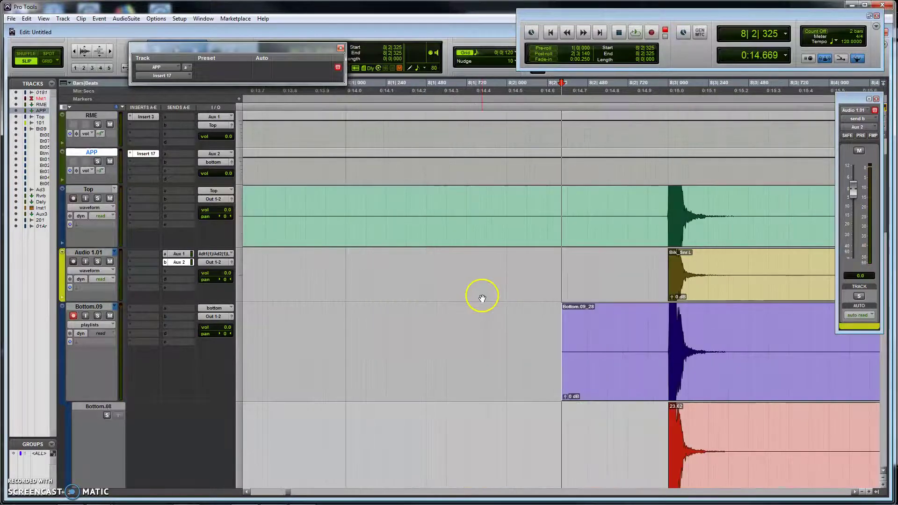
key(ctrl+])
key(ctrl+])
key(ctrl+])
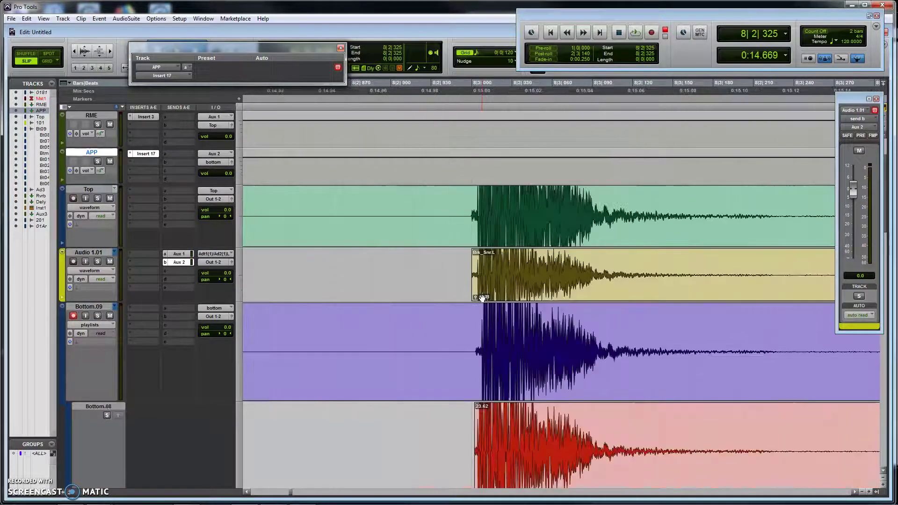
key(ctrl+])
key(ctrl+])
key(ctrl+])
key(ctrl+])
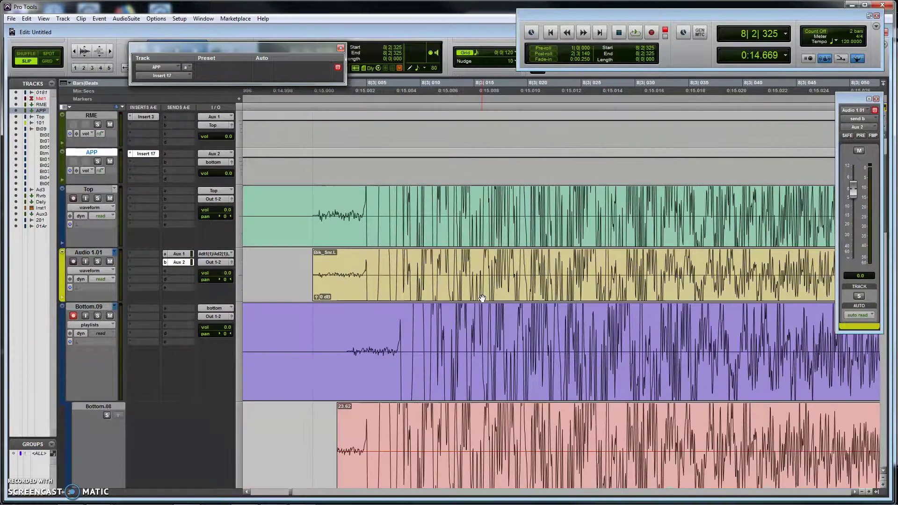
drag(84, 50, 83, 76)
key(ctrl+])
scroll(488, 304, left, 3)
scroll(488, 304, right, 8)
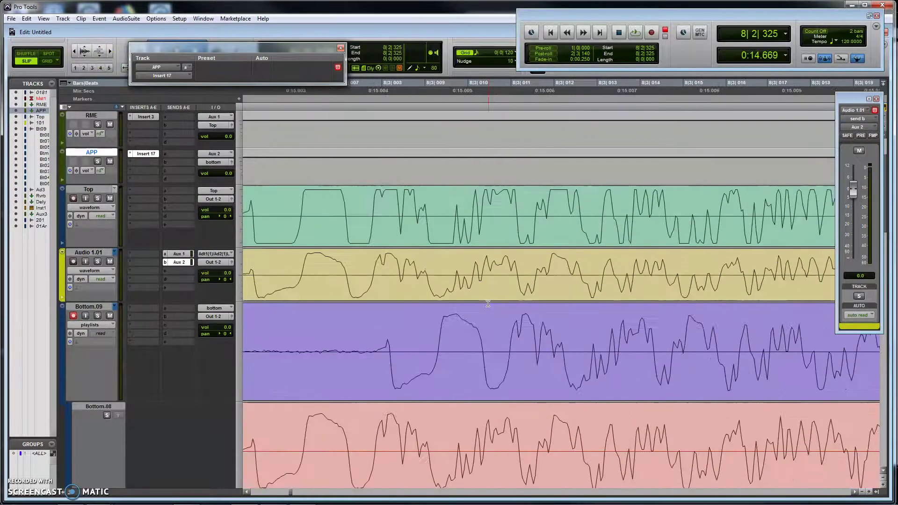
scroll(488, 304, left, 2)
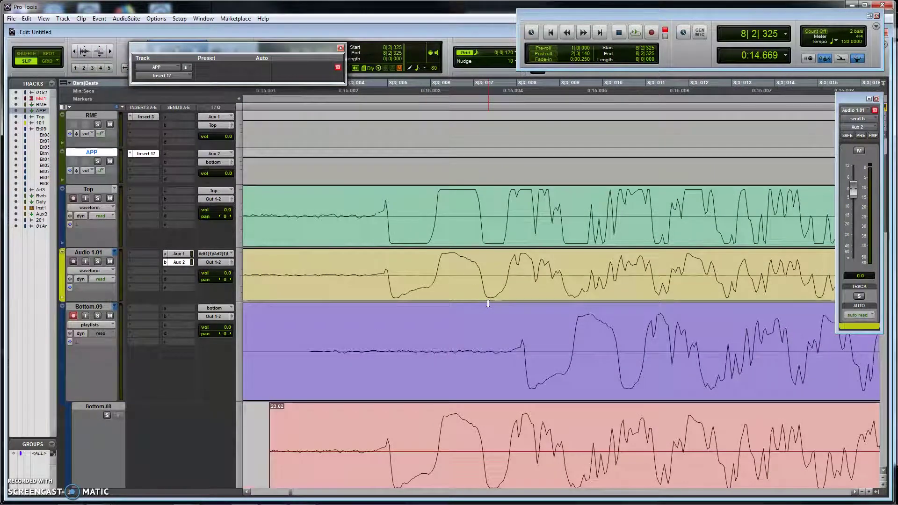
Step: Highlight a short range at the snare transient, 8|3|005, across the Top and Audio 1.01 tracks to compare their alignment
click(414, 283)
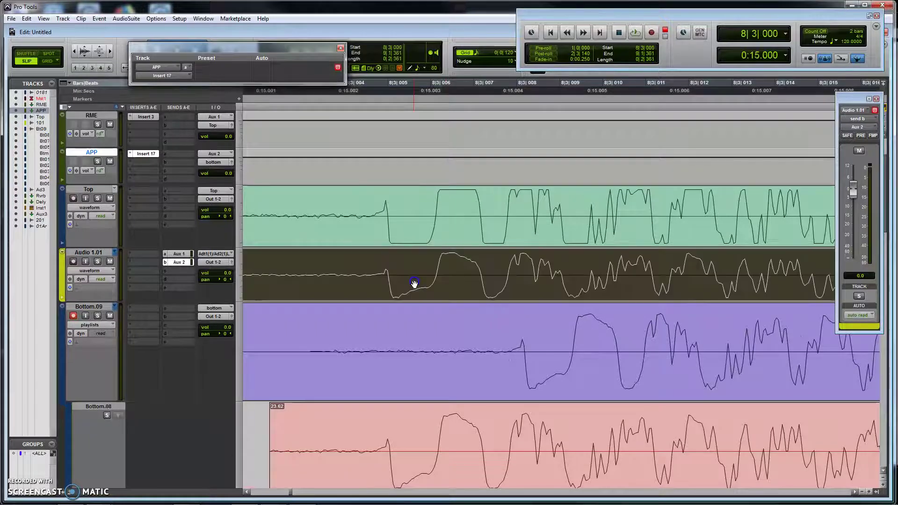
click(392, 235)
click(378, 281)
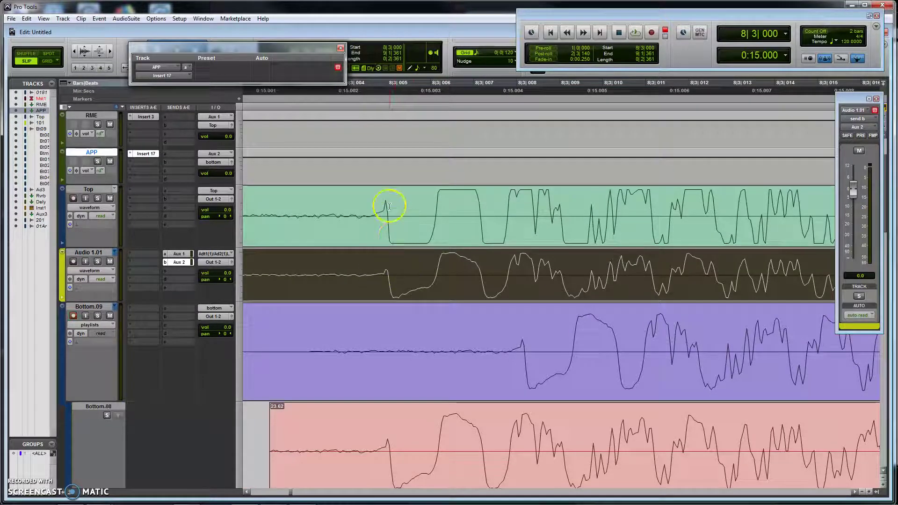
drag(386, 207, 394, 232)
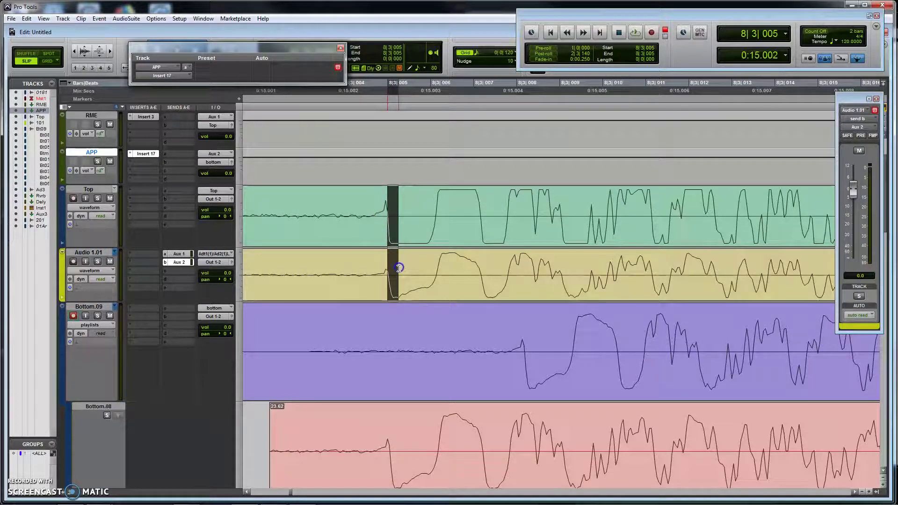
drag(399, 268, 407, 272)
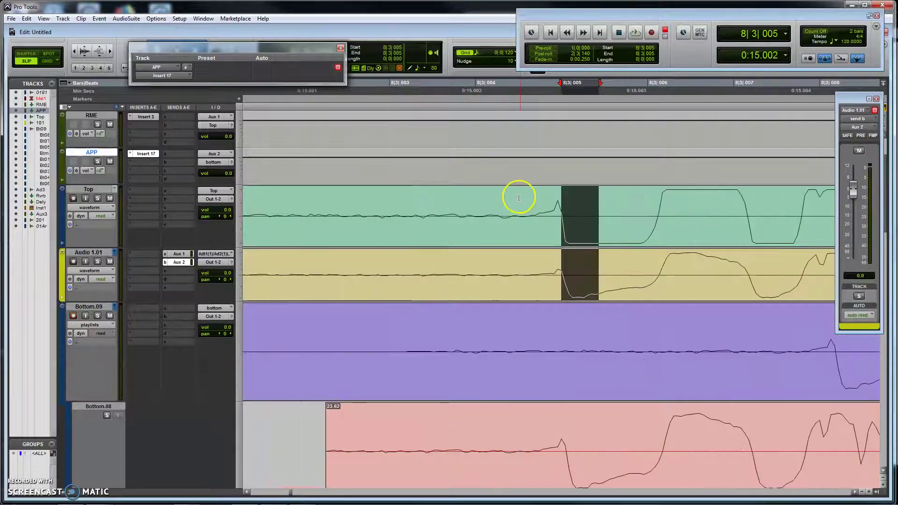
Step: Compare more of the snare waveform across Top and Audio 1.01, ending with a short range selected at 8|3|010
key(ctrl+])
drag(559, 204, 820, 276)
scroll(820, 277, right, 3)
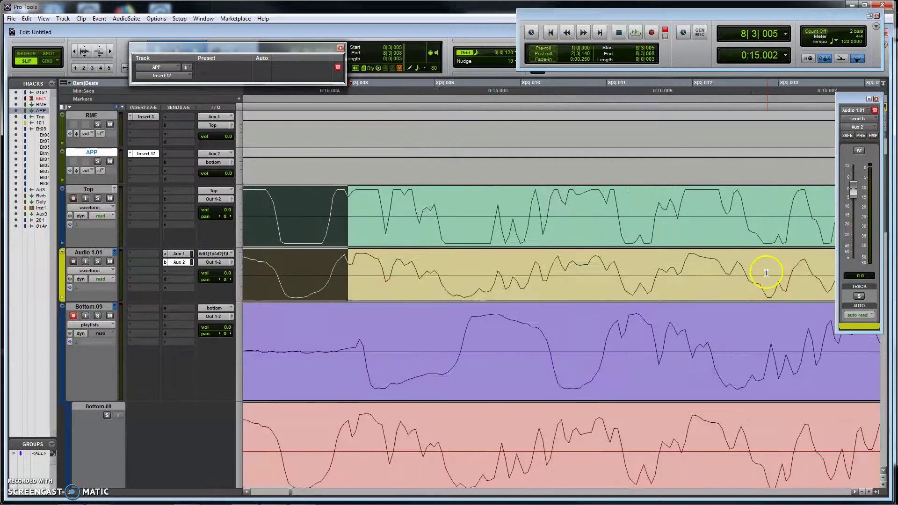
drag(498, 209, 514, 284)
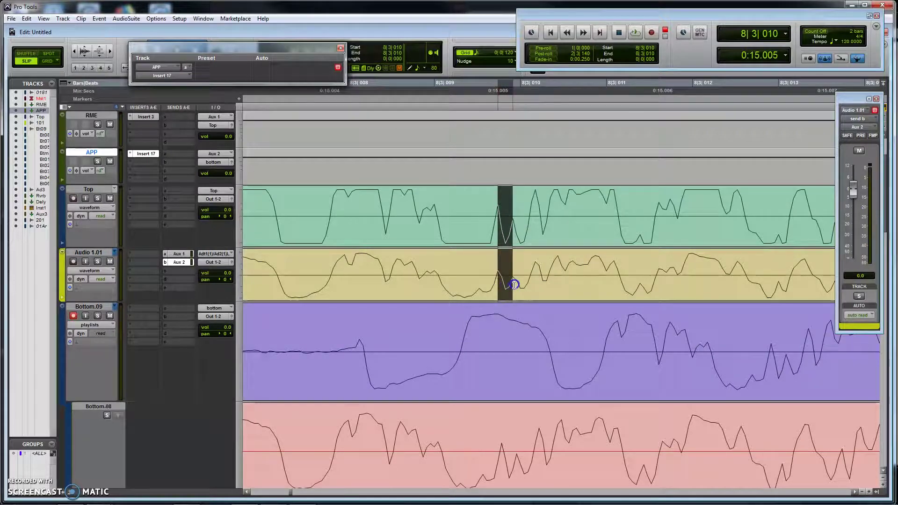
Step: Compare the rest of the snare and the following burst near 9|2 across Top, Audio 1.01, Bottom.09 and Bottom.08
key(r)
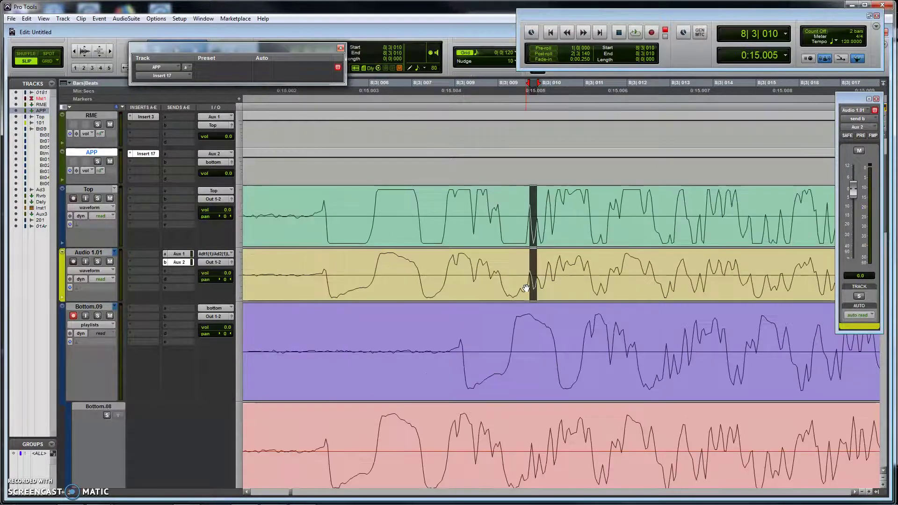
scroll(525, 288, left, 3)
key(r)
scroll(675, 372, right, 3)
key(t)
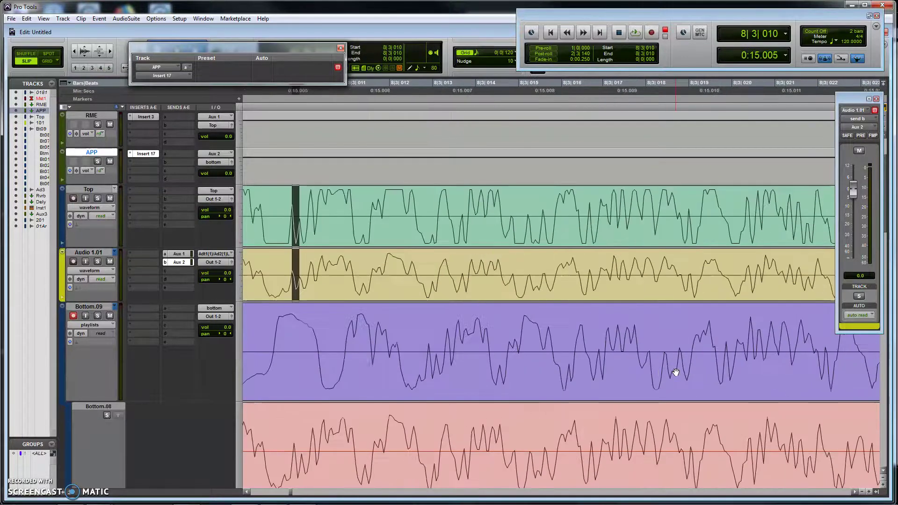
key(r)
key(ctrl+bracketleft)
key(ctrl+bracketleft)
key(ctrl+bracketleft)
key(ctrl+bracketleft)
key(ctrl+bracketleft)
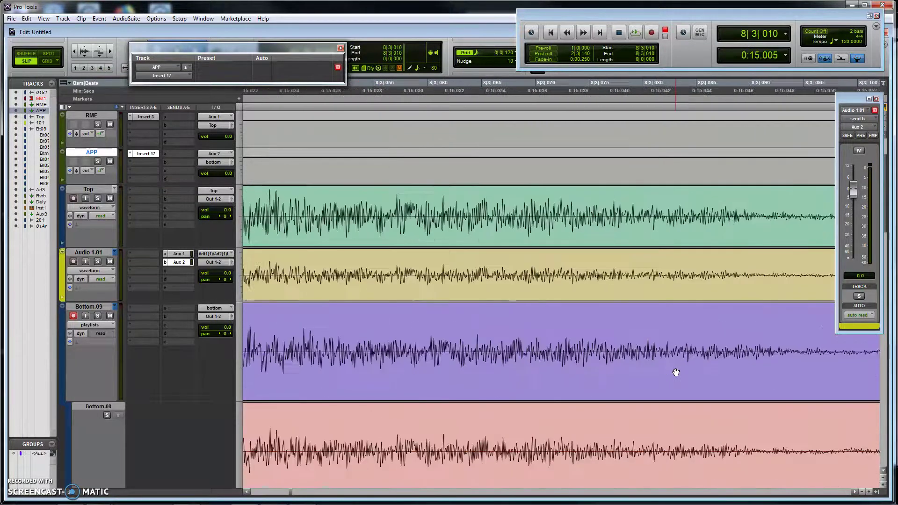
key(r)
scroll(676, 372, right, 6)
key(r)
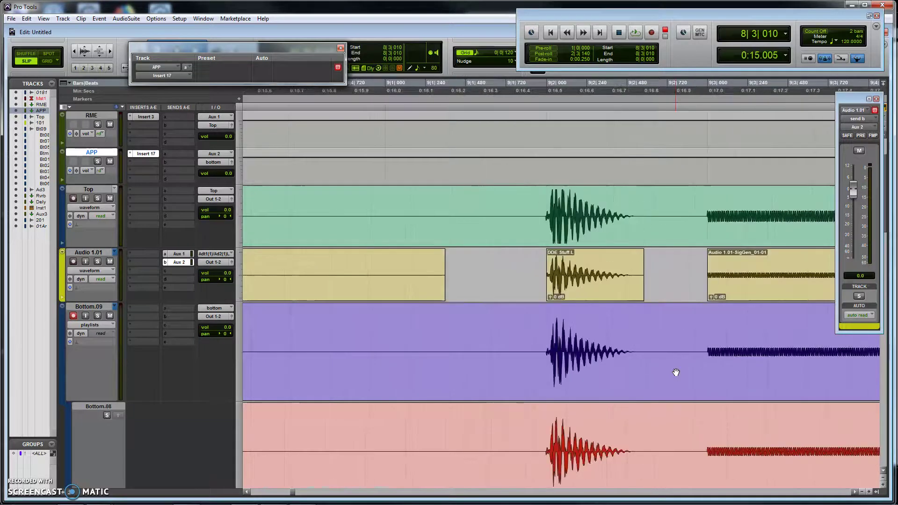
Step: Place the edit cursor at 9|3|100 and compare the start and cycles of the square-wave tone across the source and recorded tracks
key(r)
scroll(676, 372, right, 2)
scroll(676, 372, down, 1)
click(442, 84)
key(ctrl+bracketright)
key(ctrl+bracketright)
key(ctrl+bracketright)
key(ctrl+bracketright)
key(ctrl+bracketright)
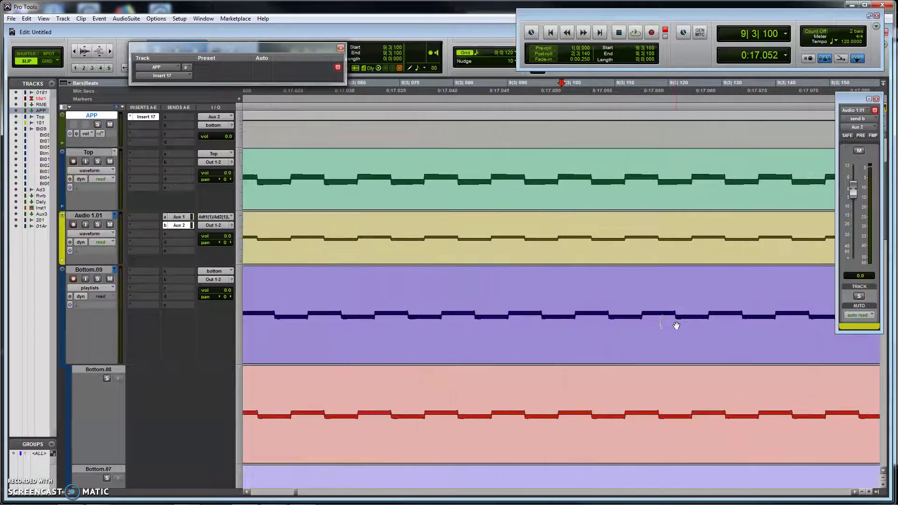
key(ctrl+bracketright)
key(ctrl+bracketright)
key(ctrl+bracketleft)
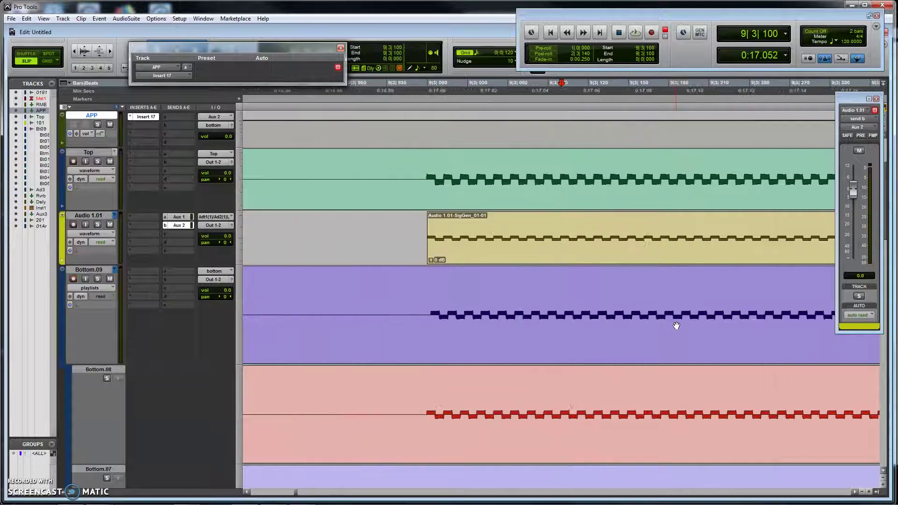
scroll(676, 325, down, 4)
scroll(677, 325, left, 3)
scroll(676, 326, right, 2)
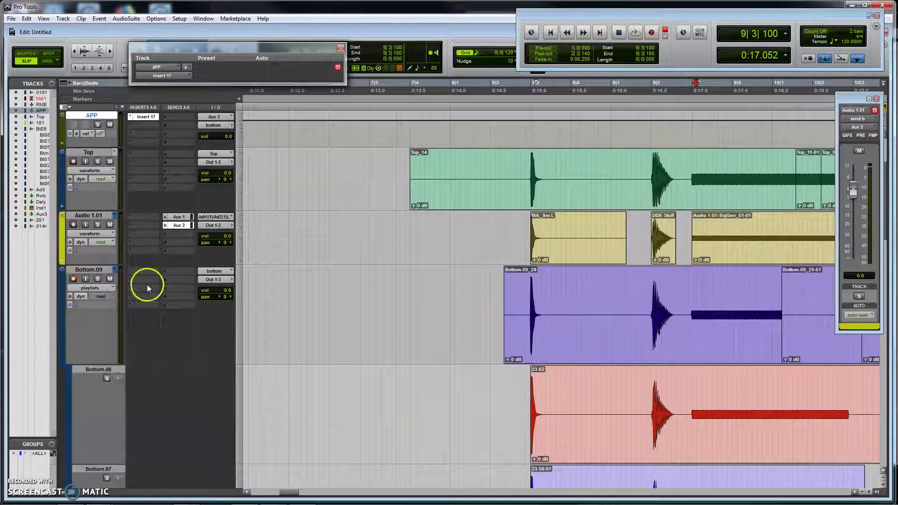
Step: Compare the earlier takes on Bottom.08 and Bottom.07 with Audio 1.01 and Bottom.09, from the tone back to the snare
scroll(407, 323, down, 3)
key(ctrl+bracketright)
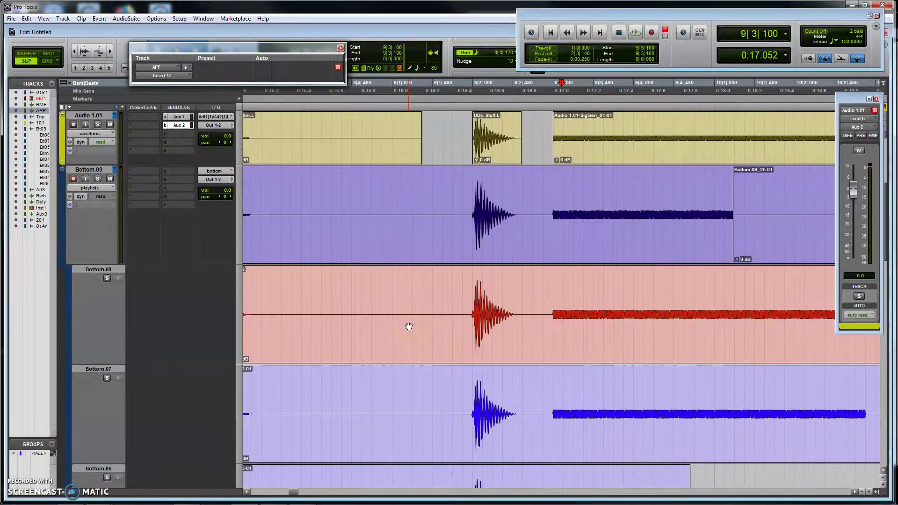
scroll(408, 326, right, 1)
key(ctrl+bracketright)
scroll(409, 327, left, 3)
scroll(409, 326, left, 3)
key(ctrl+bracketright)
scroll(409, 326, left, 6)
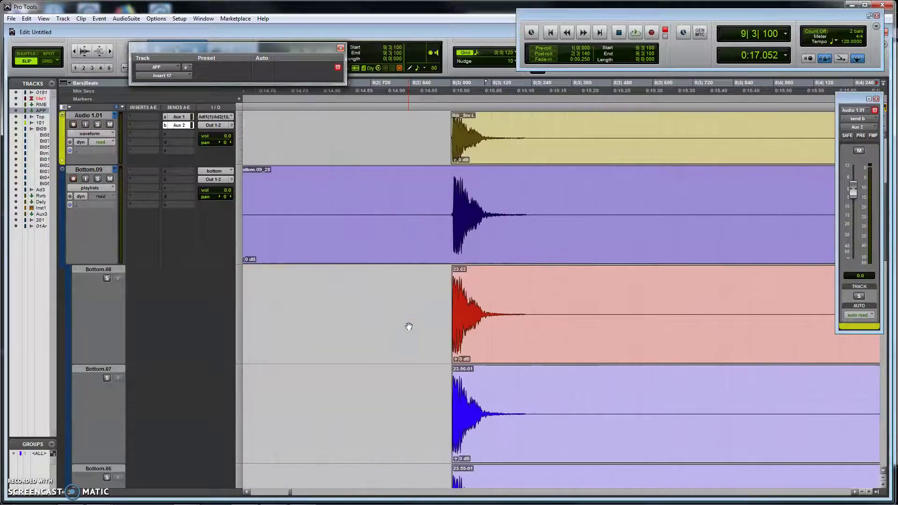
scroll(409, 327, up, 2)
scroll(409, 327, up, 1)
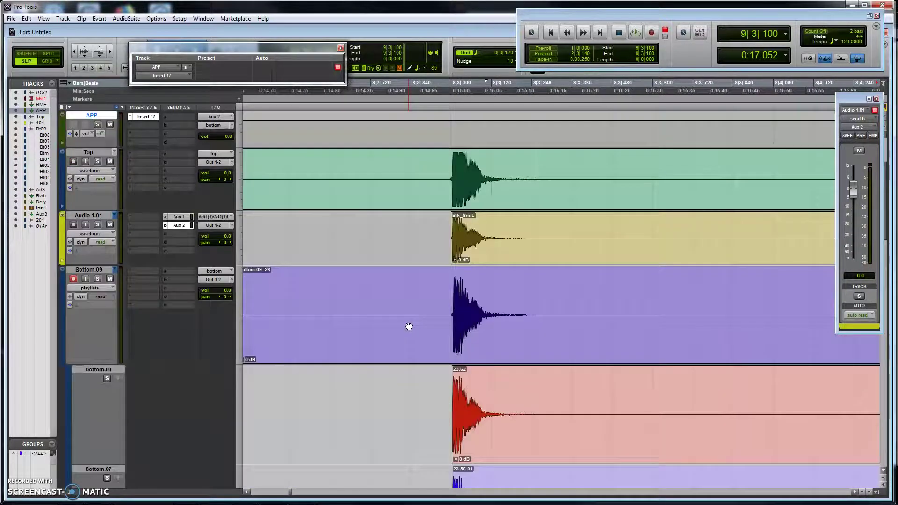
Step: Examine the snare onset on Bottom.09 against Top, Audio 1.01, Bottom.08 and Bottom.07 at high magnification
scroll(437, 309, right, 3)
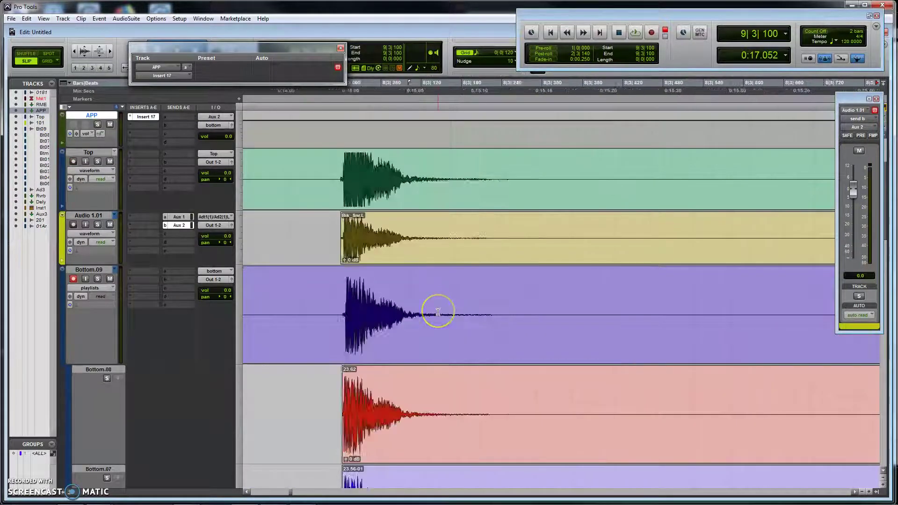
scroll(437, 312, up, 2)
scroll(438, 311, left, 3)
key(ctrl+bracketright)
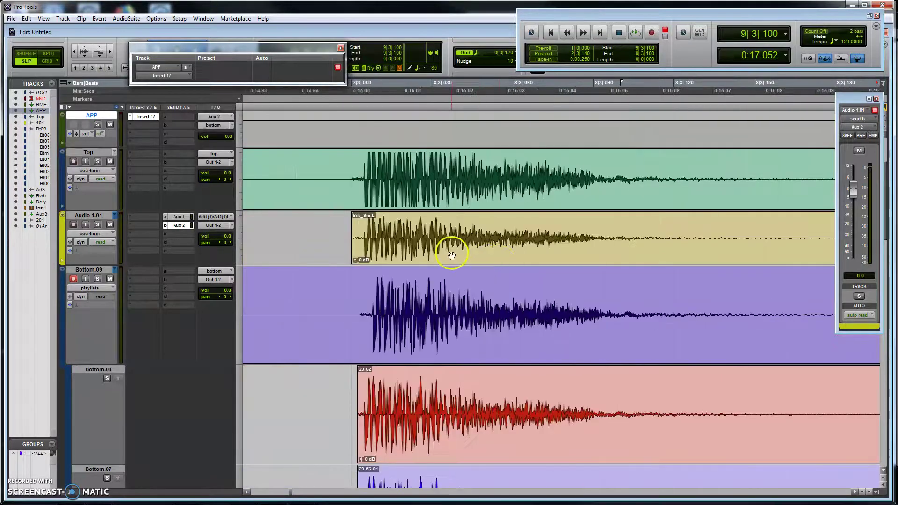
scroll(451, 256, left, 1)
scroll(463, 255, right, 2)
scroll(496, 293, up, 1)
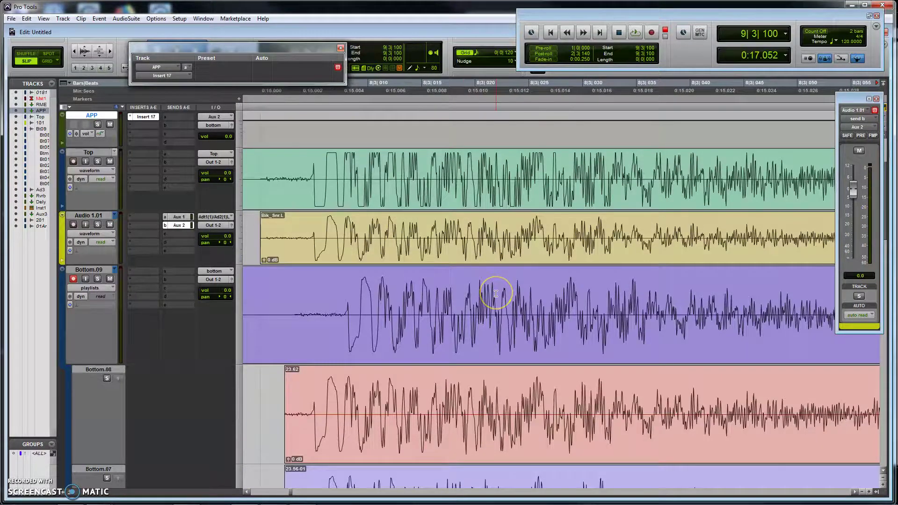
scroll(496, 293, up, 1)
scroll(496, 293, left, 3)
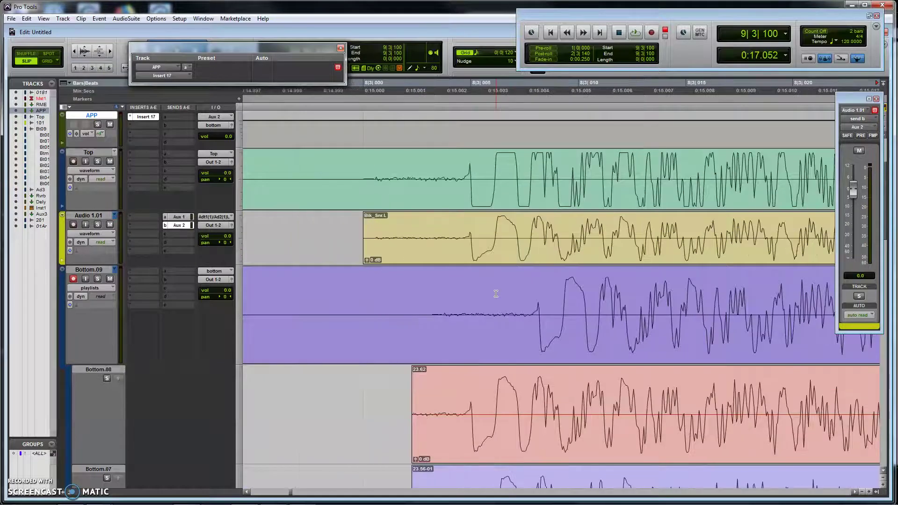
scroll(496, 294, down, 2)
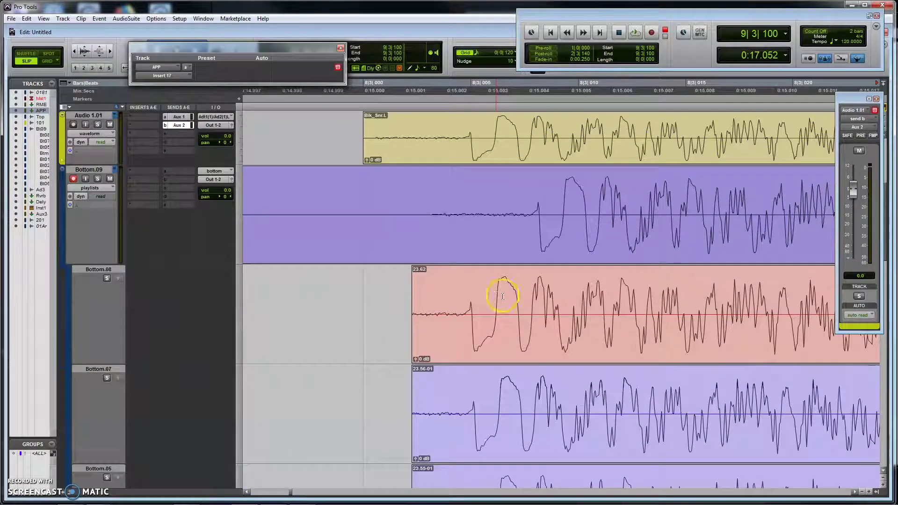
Step: Rename the new Bottom.09 take and its disk file as "name"
click(504, 253)
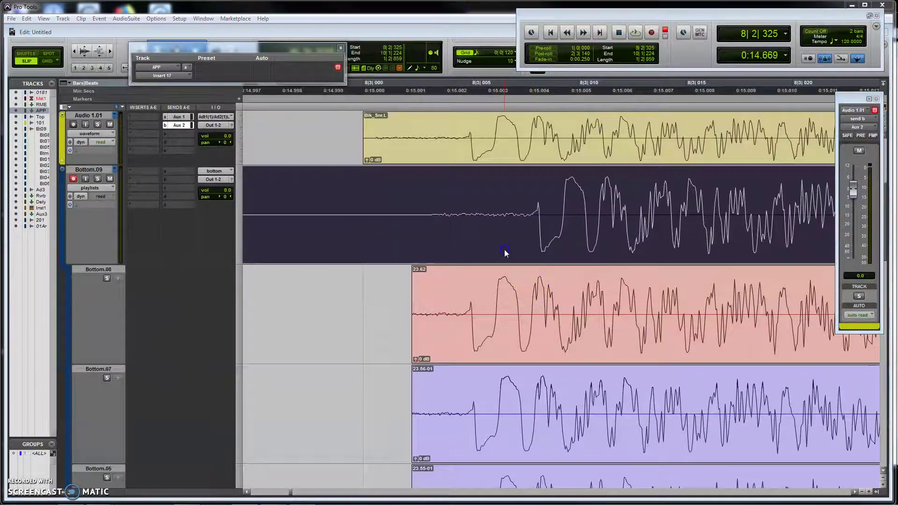
double_click(505, 253)
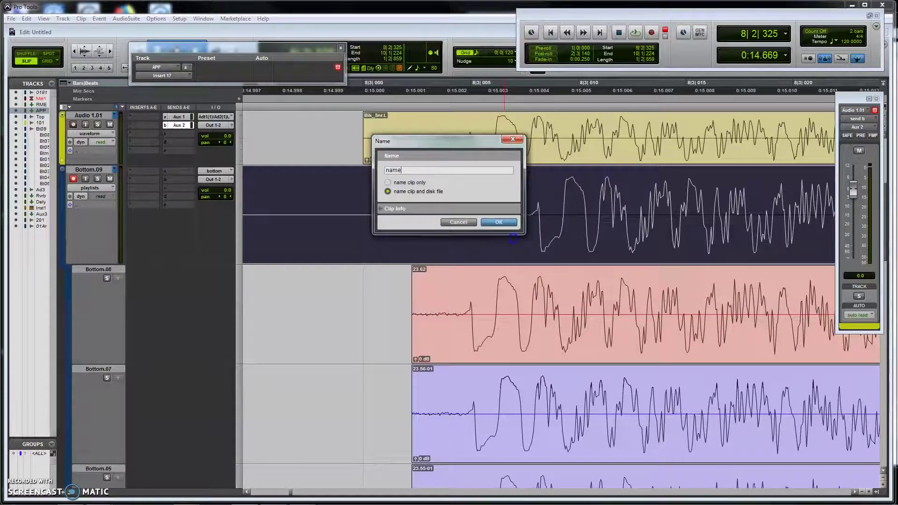
key(Return)
scroll(514, 241, down, 5)
scroll(513, 241, left, 2)
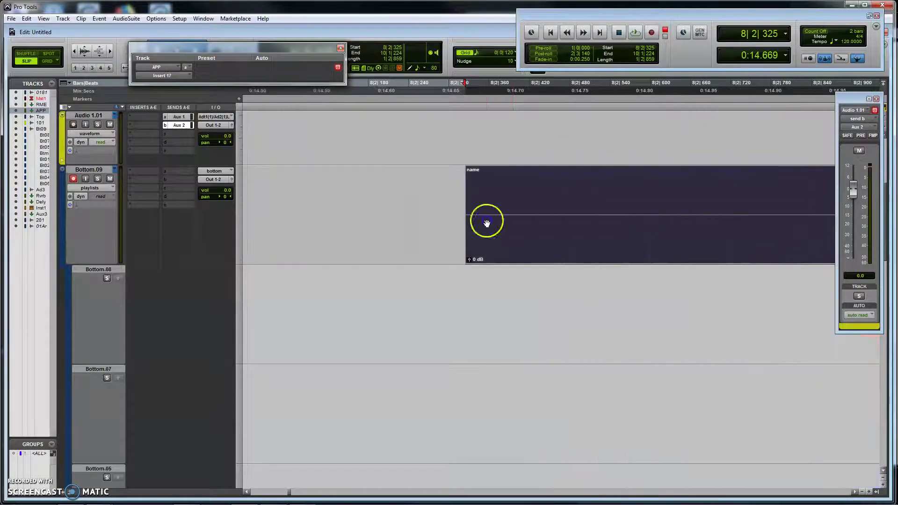
Step: Trim the start of the Bottom.09 clip in two passes, first to 8|2|799, then to 8|2|932, just before the snare
drag(472, 192, 783, 212)
scroll(785, 210, right, 2)
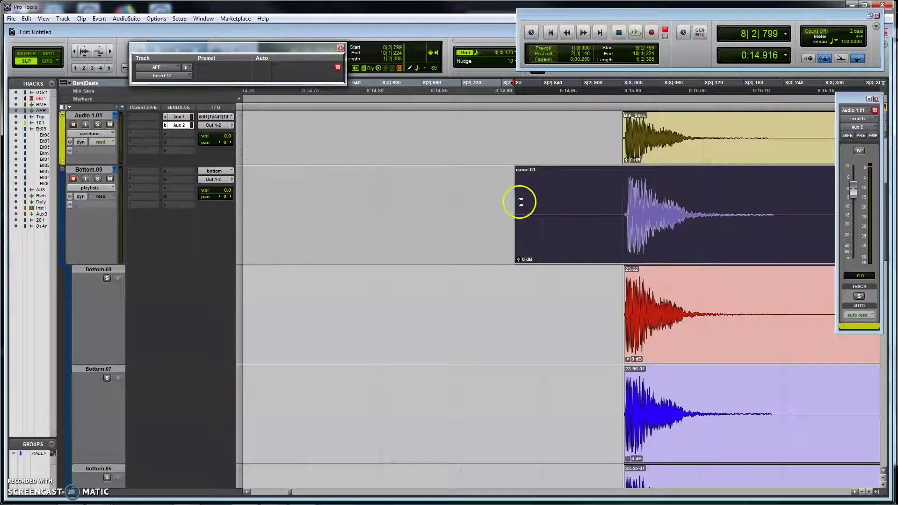
drag(517, 200, 605, 197)
Step: Compare the snare onset timing across the earlier takes on Bottom.07, Bottom.05, Bottom and Bottom.01
scroll(691, 286, down, 5)
key(t)
key(t)
key(t)
key(t)
scroll(692, 288, right, 3)
key(ctrl+])
key(ctrl+])
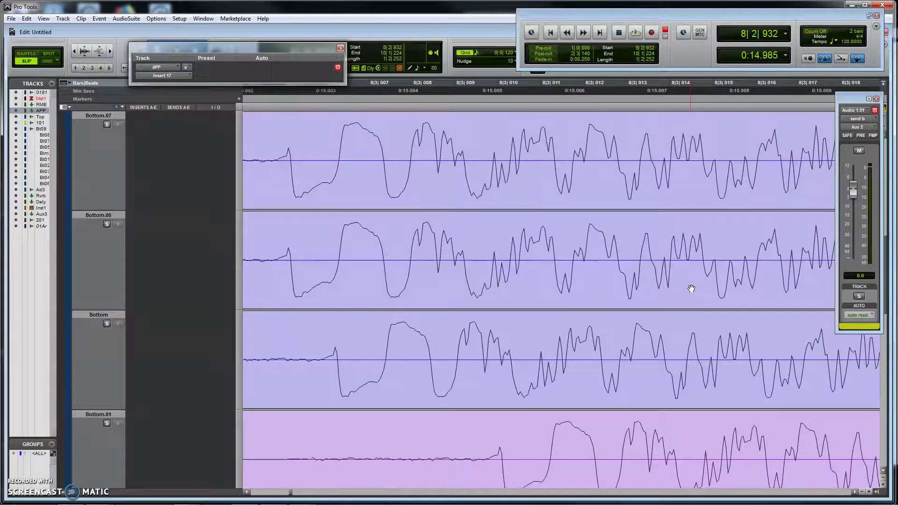
scroll(691, 289, left, 3)
key(r)
key(r)
key(r)
scroll(691, 288, up, 3)
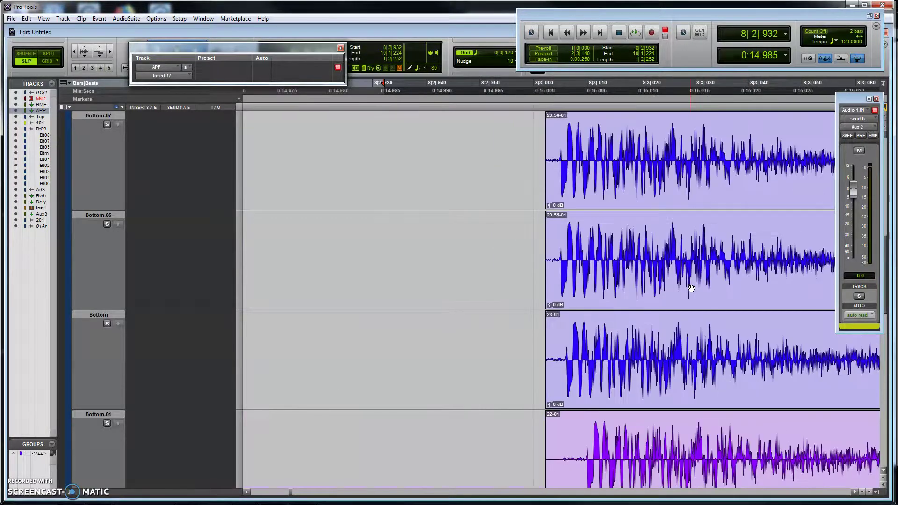
Step: Set the hardware insert delay for channel 17 to 23.64 ms in the I/O Setup and accept the settings
click(179, 18)
click(186, 68)
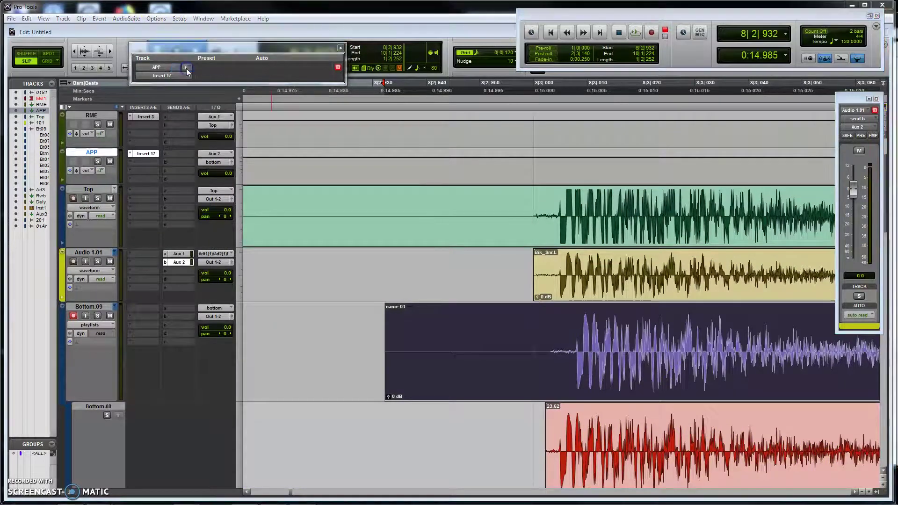
click(411, 84)
click(500, 142)
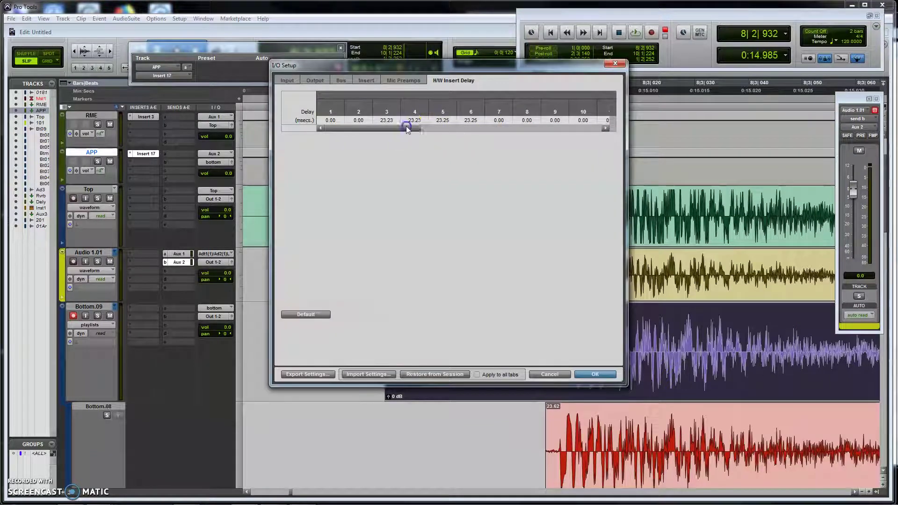
drag(406, 126, 494, 132)
click(514, 120)
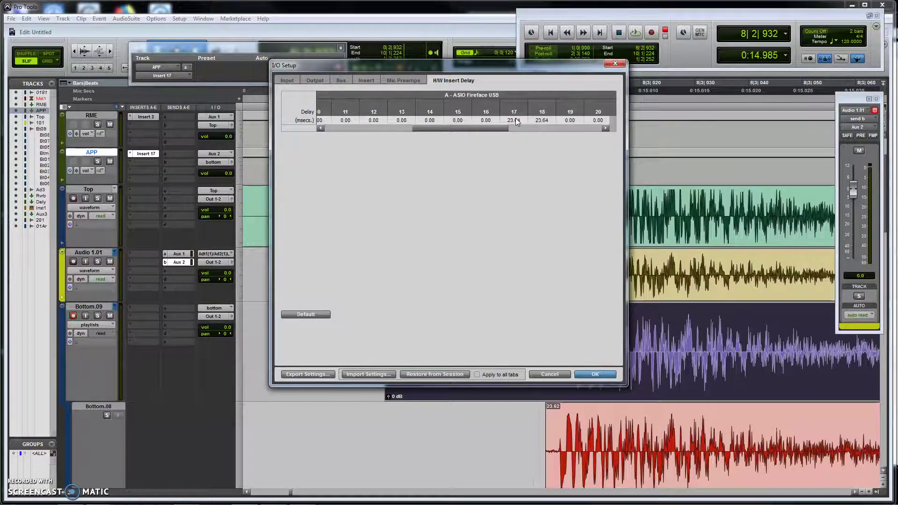
click(595, 377)
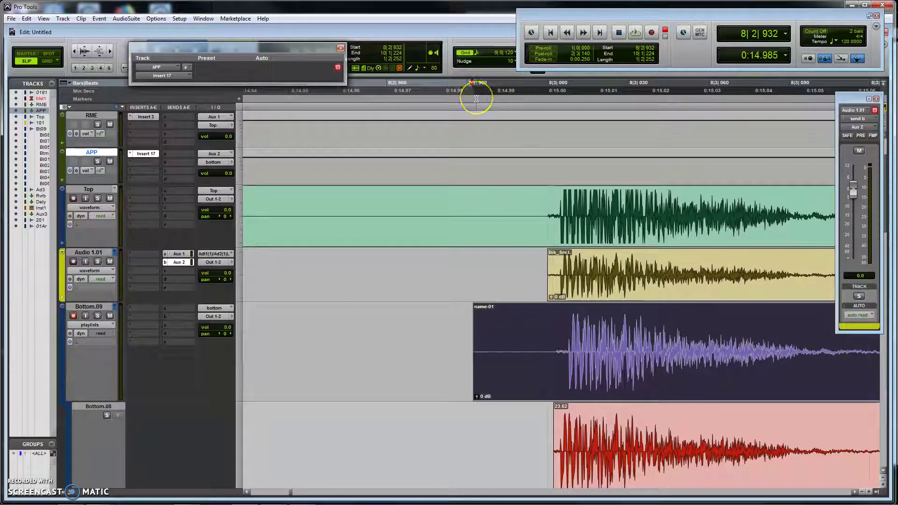
Step: Record a new take of the test signals on Bottom.09, starting at 8|2|932 and covering the snare and burst
key(ctrl+space)
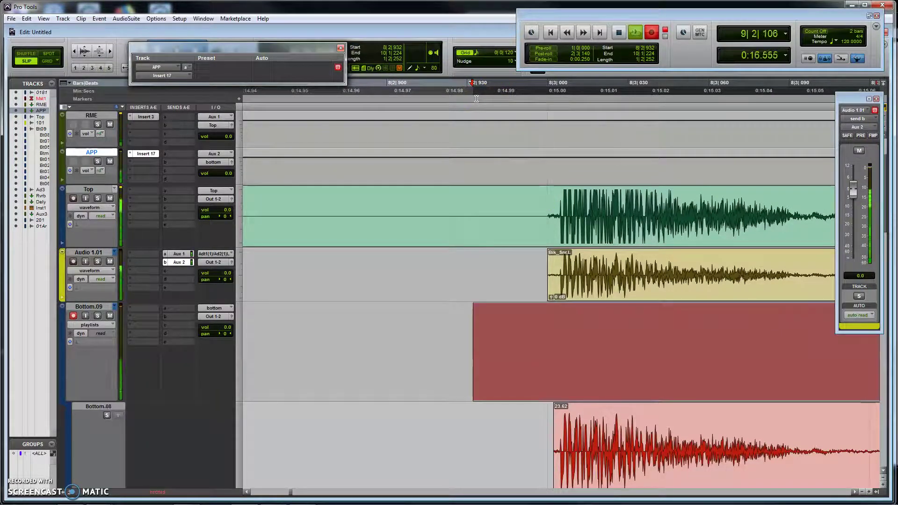
key(space)
Step: Examine the new Bottom.09 take close up, comparing its snare waveform around 8|3|027 with Top and Audio 1.01
key(t)
key(t)
key(t)
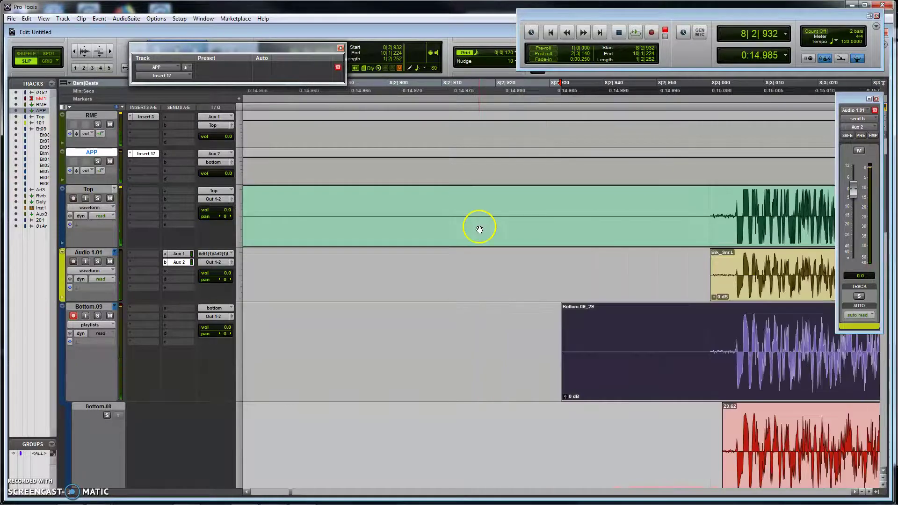
scroll(548, 269, right, 4)
key(t)
scroll(548, 269, left, 2)
key(t)
scroll(548, 269, left, 1)
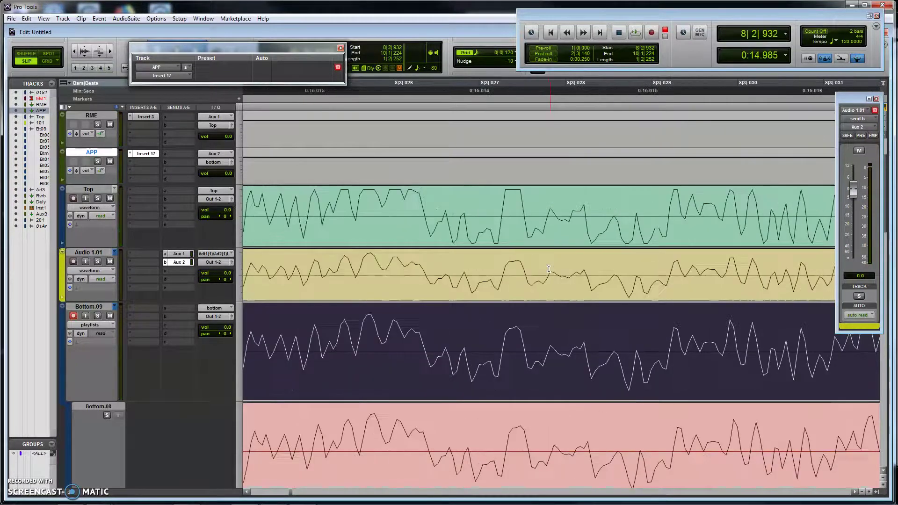
key(ctrl+bracketright)
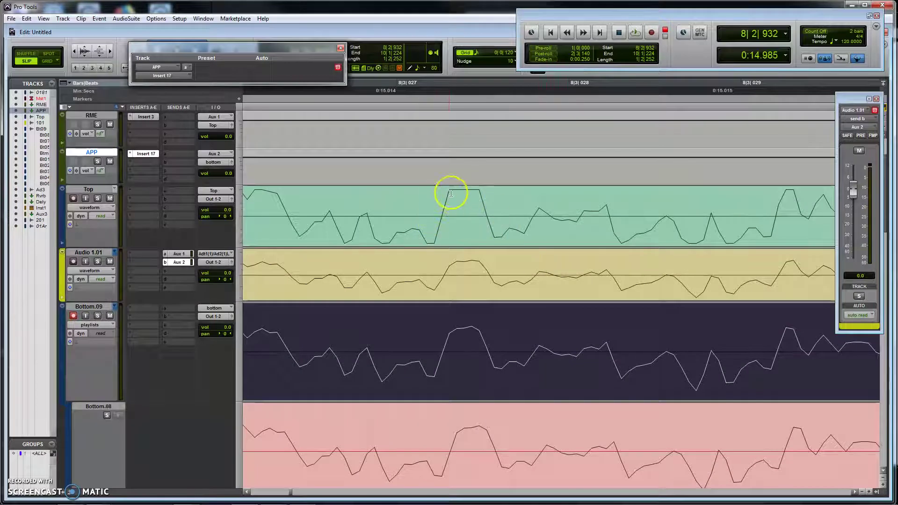
Step: Highlight short ranges across Top, Audio 1.01 and Bottom.09 to check their alignment, starting at 8|3|027 and ending at 8|3|030
drag(449, 192, 609, 351)
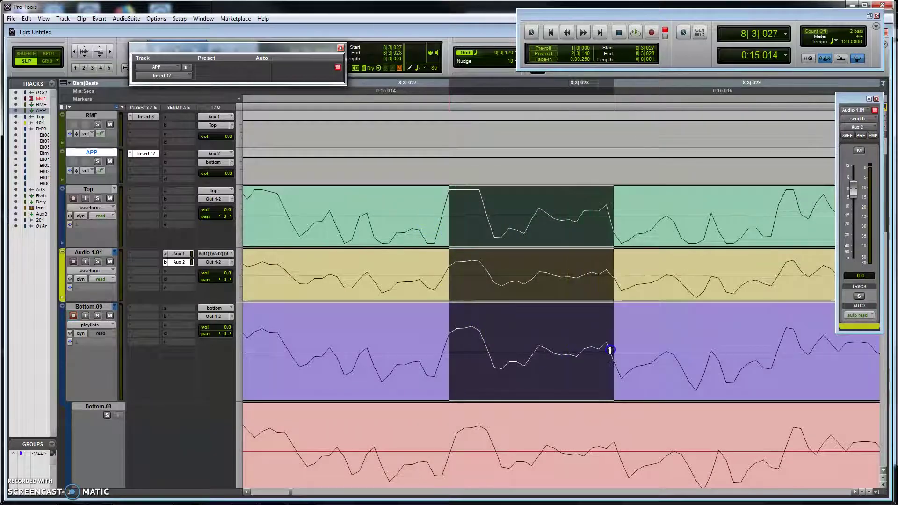
click(712, 215)
drag(711, 215, 795, 359)
scroll(795, 359, right, 2)
drag(676, 203, 742, 360)
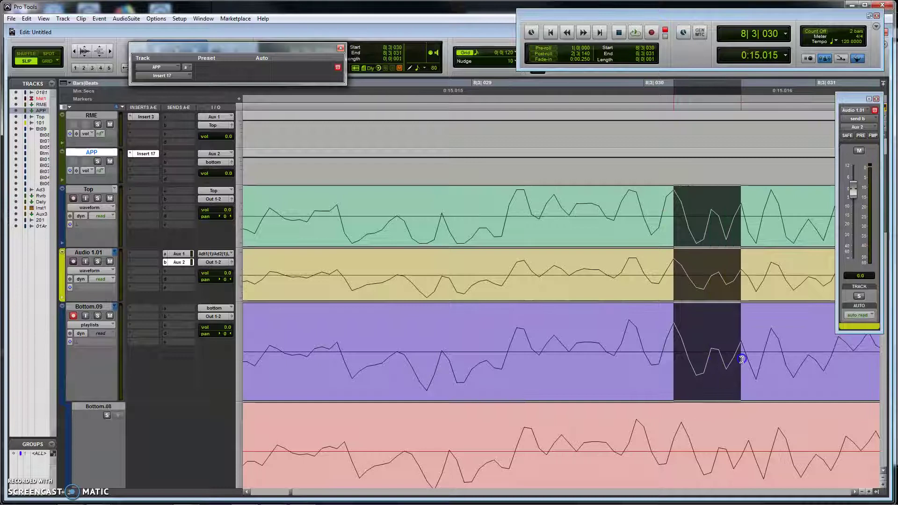
Step: Compare the snare onsets of the older takes on Bottom.05, Bottom, Bottom.01 and Bottom.02
key(ctrl+bracketleft)
key(ctrl+bracketleft)
key(ctrl+bracketleft)
key(ctrl+bracketleft)
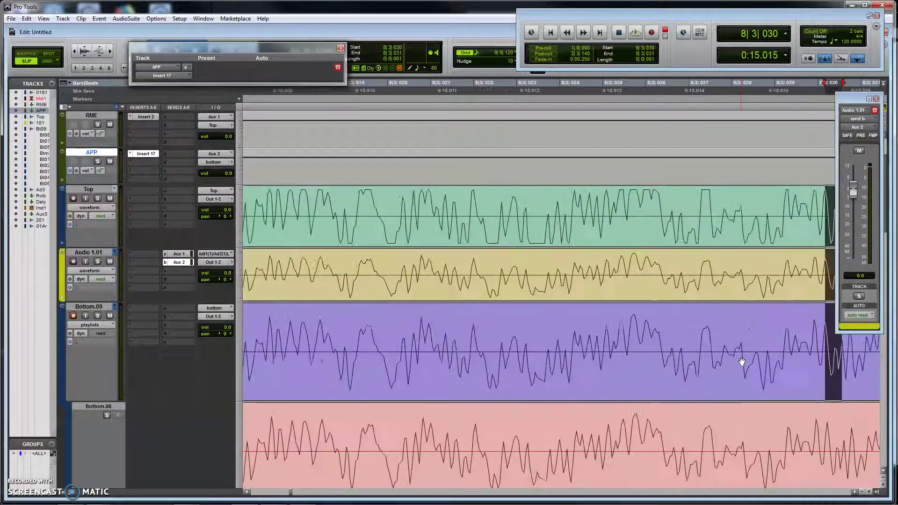
key(ctrl+bracketleft)
key(ctrl+bracketleft)
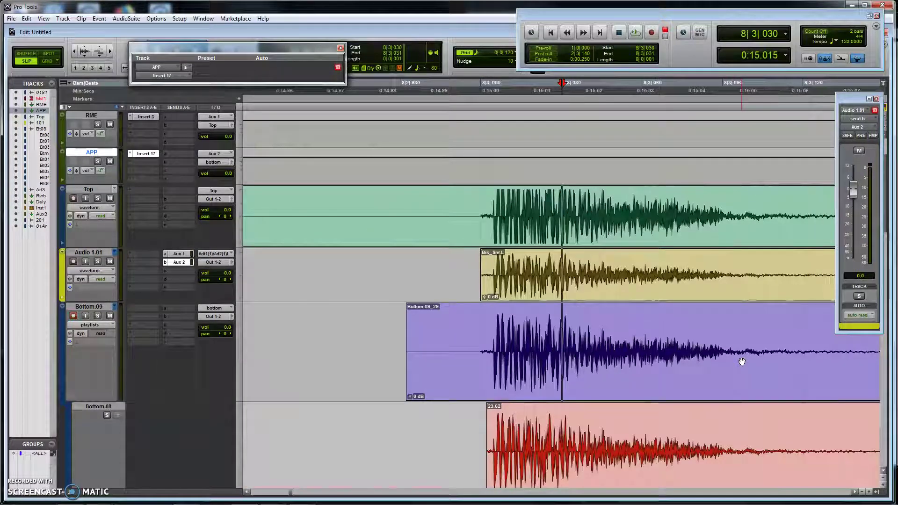
scroll(741, 361, down, 8)
scroll(742, 360, down, 5)
key(ctrl+bracketright)
key(ctrl+bracketright)
key(ctrl+bracketright)
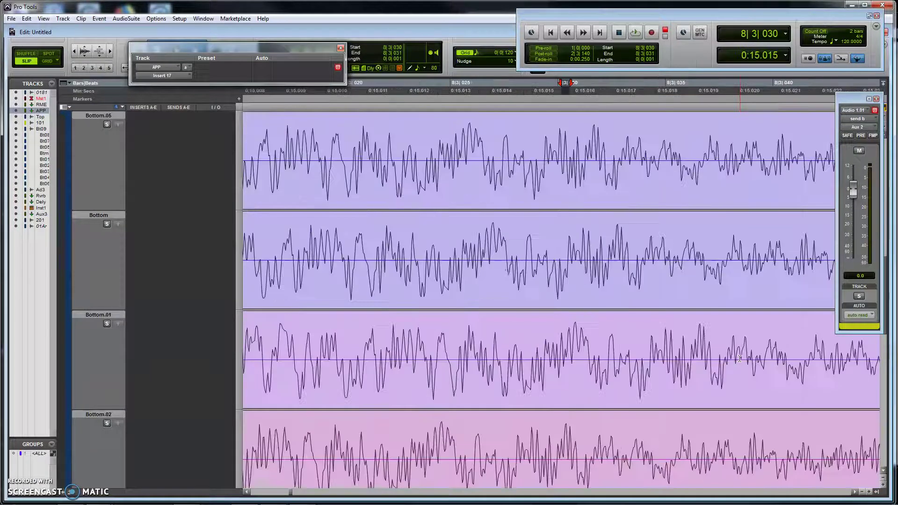
scroll(740, 359, left, 3)
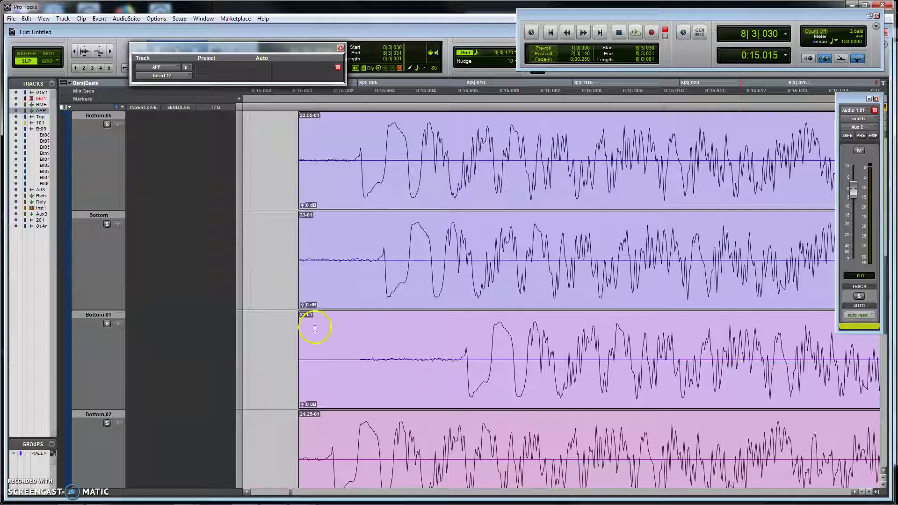